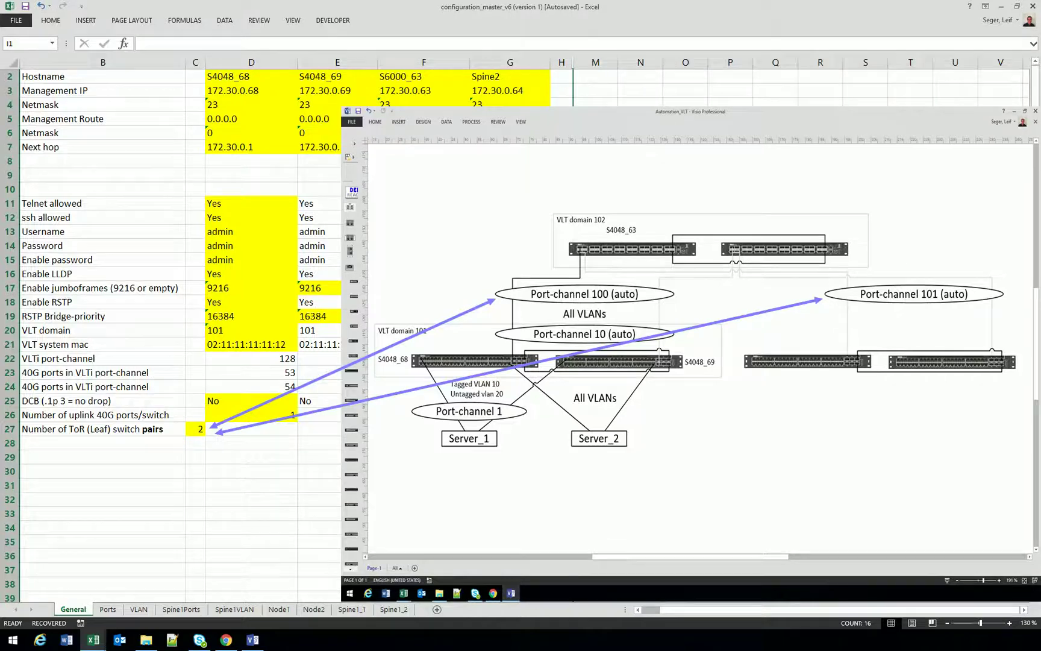
# Undo the Ports sheet, then redo port 1 as hybrid, port-channel 1, described Server_1.
pyautogui.moveTo(163, 597); pyautogui.dragTo(160, 594)
pyautogui.hotkey('ctrl', 'z')
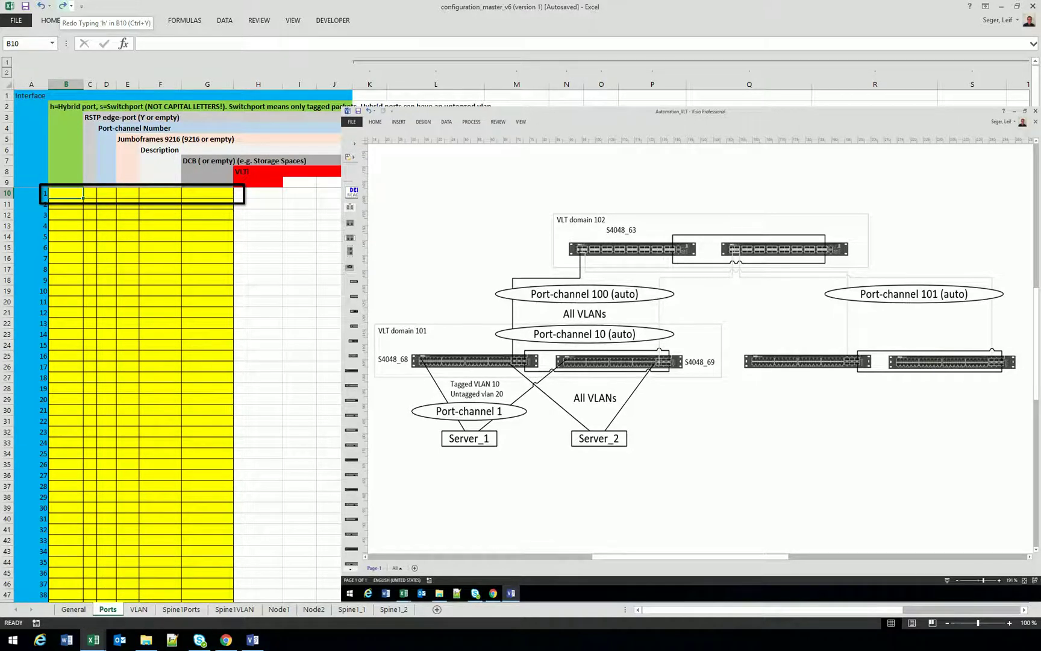
pyautogui.click(62, 6)
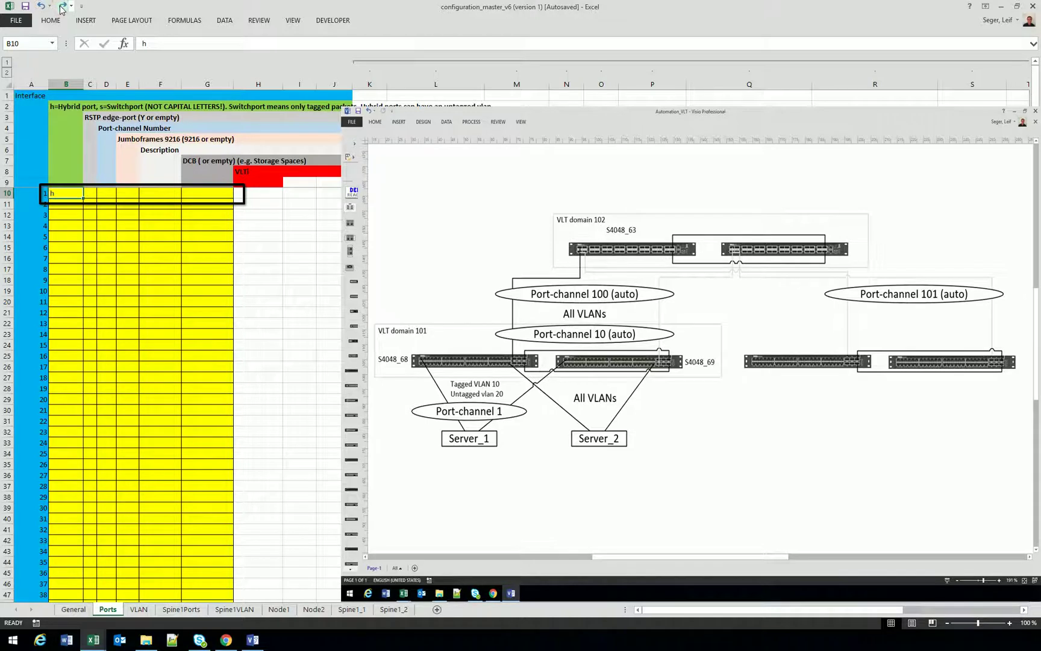
pyautogui.click(62, 6)
pyautogui.click(62, 6)
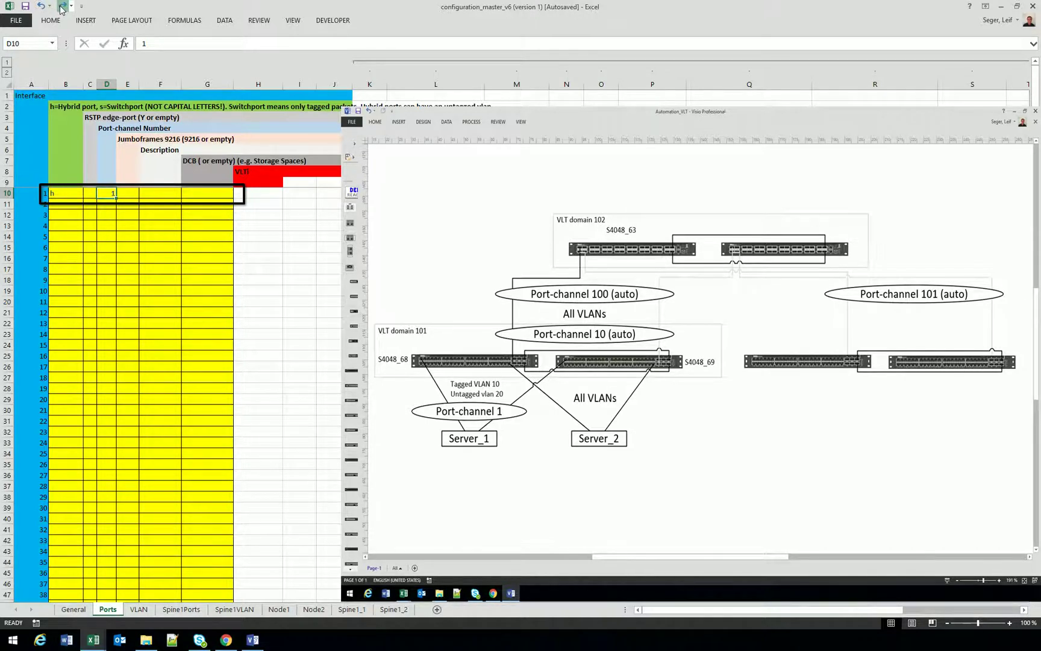
pyautogui.click(62, 6)
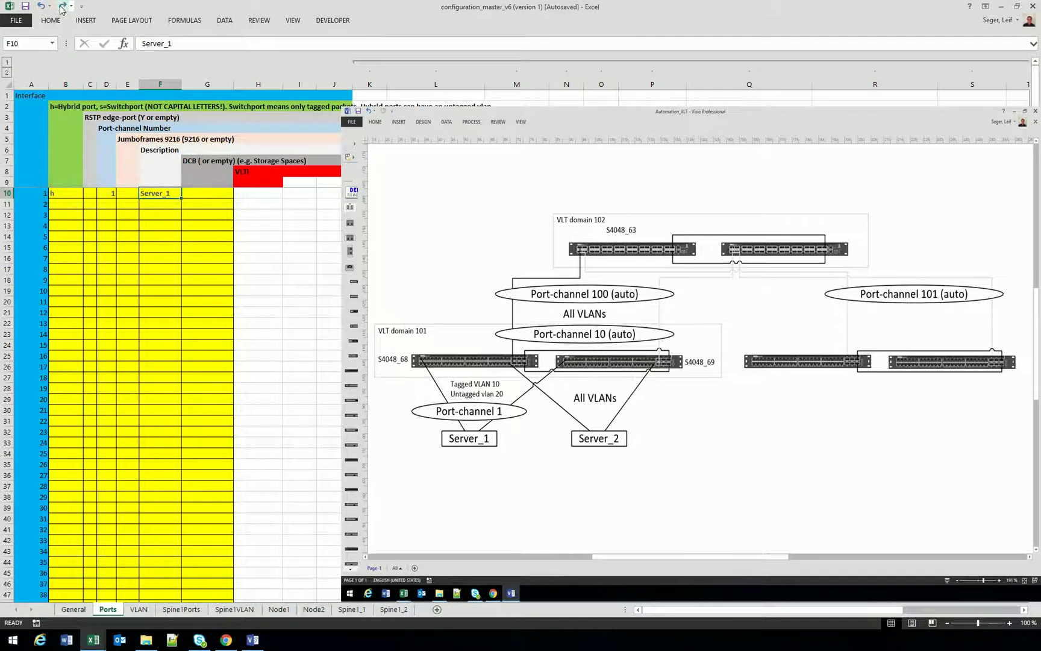
pyautogui.click(62, 6)
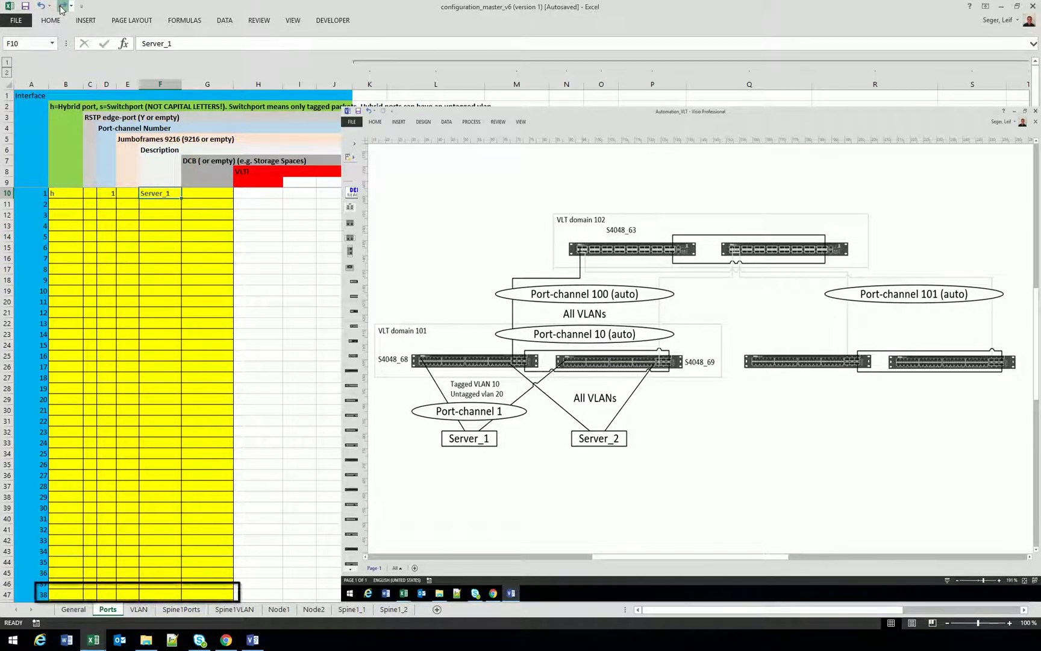
# Redo ports 48 and 50 as hybrid, described Server_2 and To_Spine, port 50 on port-channel 10.
pyautogui.click(62, 6)
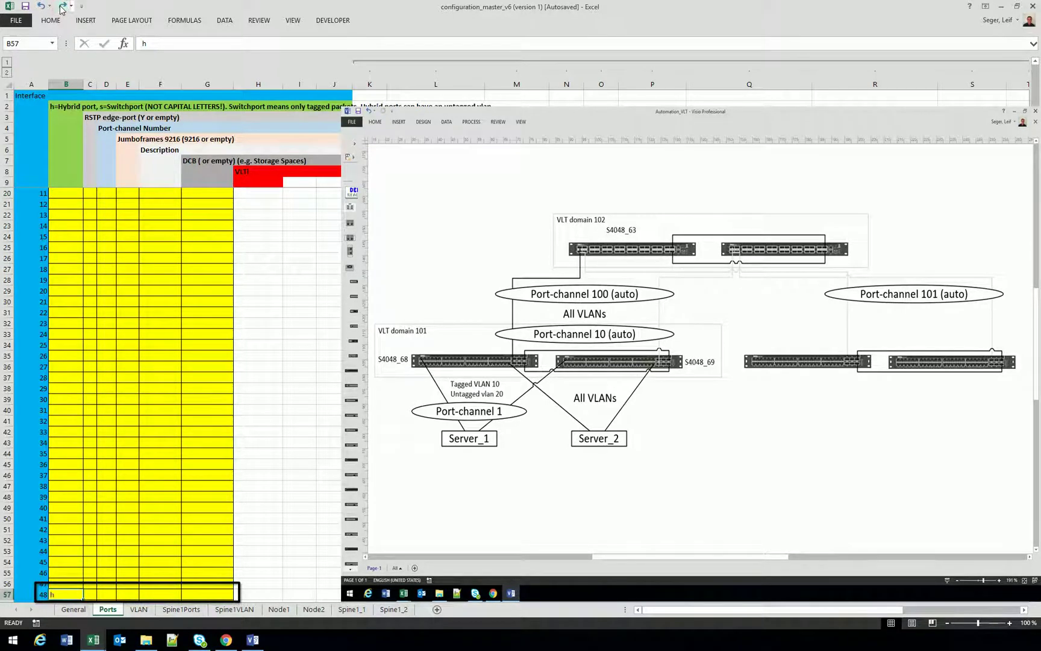
pyautogui.click(62, 6)
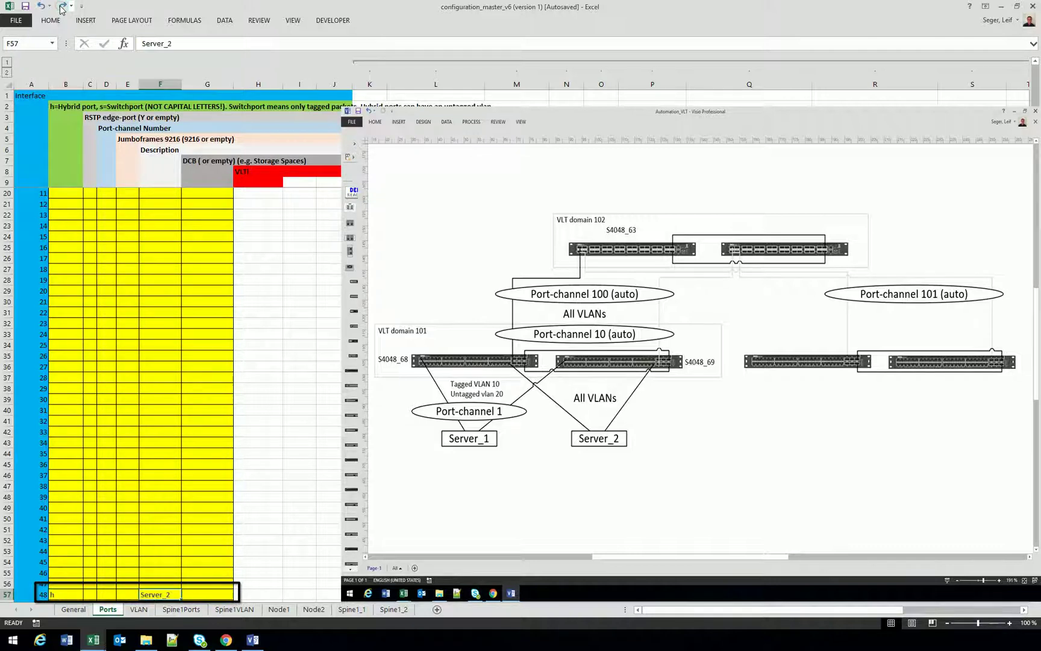
pyautogui.click(62, 6)
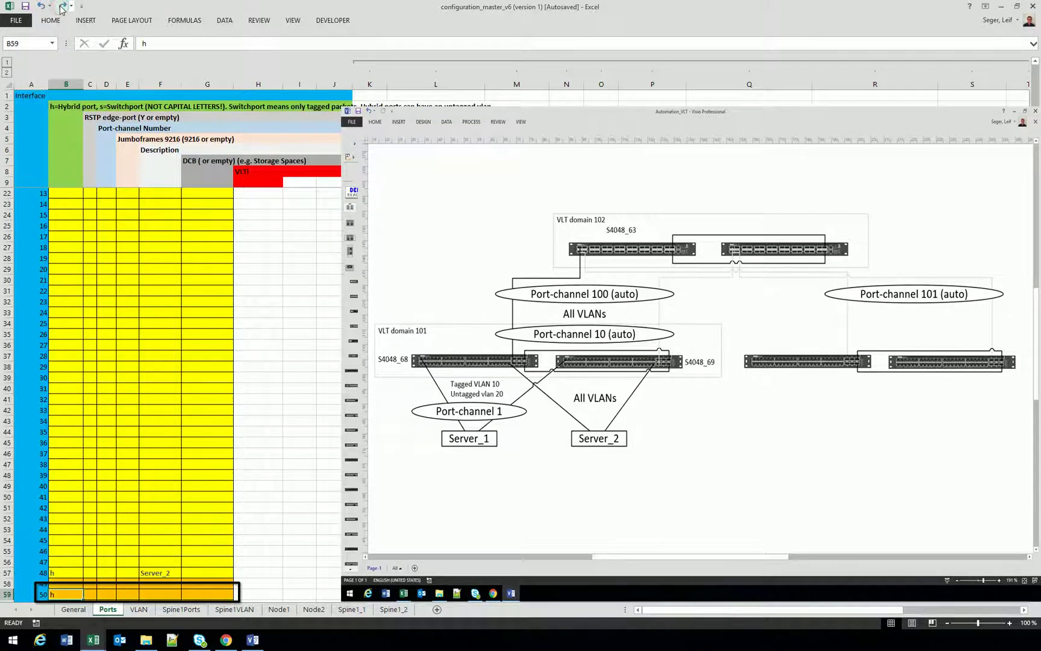
pyautogui.click(62, 6)
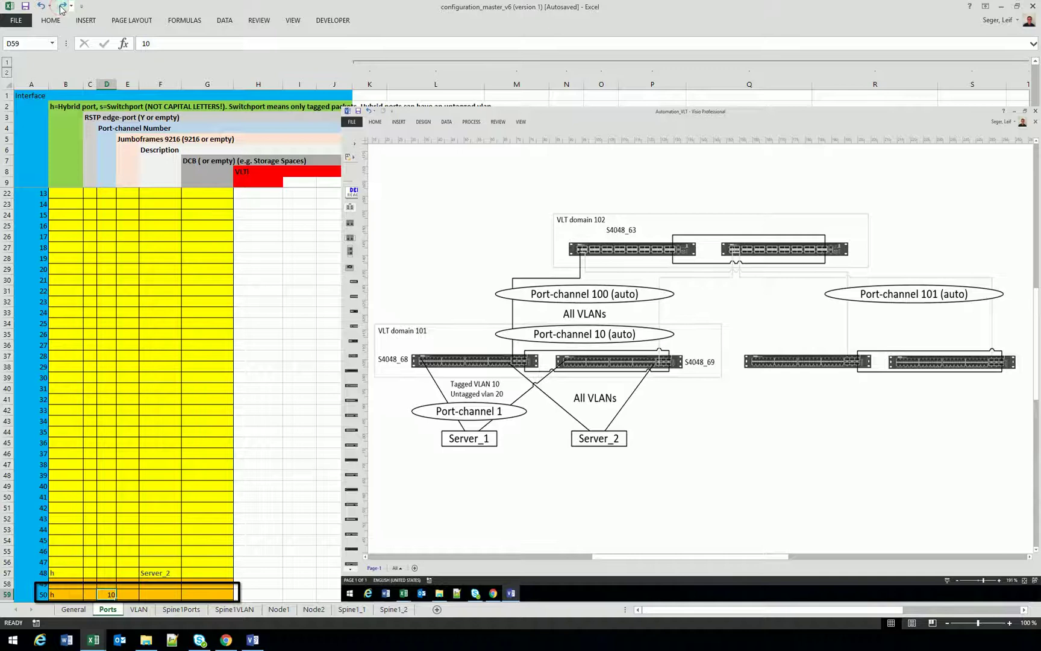
pyautogui.click(61, 7)
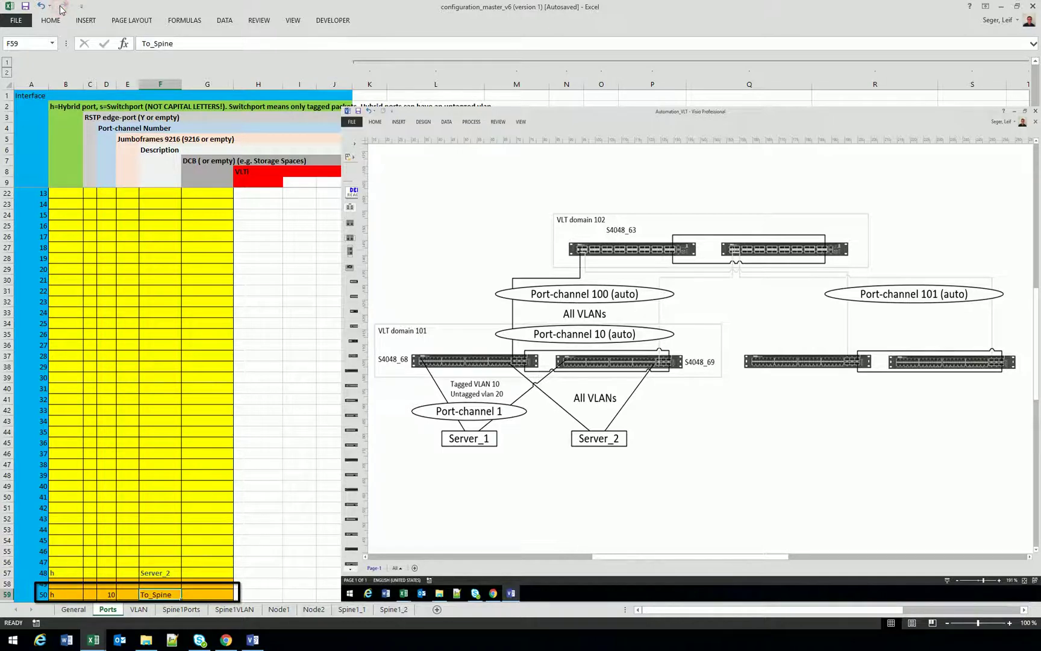
pyautogui.scroll(-3, 251, 249)
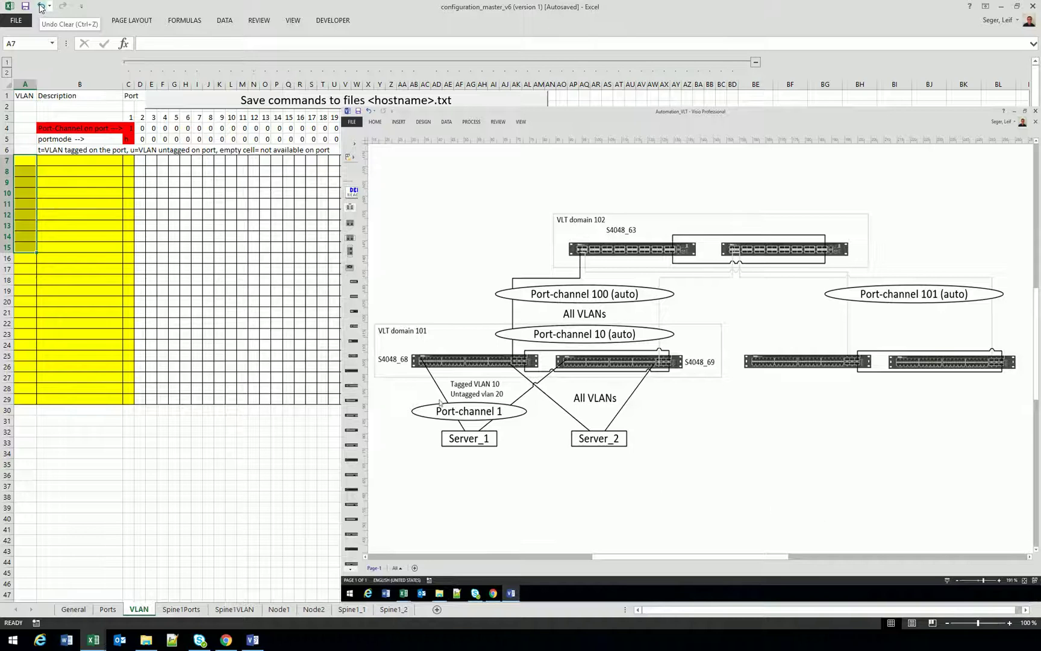
# Undo twice to bring back VLAN IDs 10–160 and descriptions IT_IS_GREAT through NEEDED.
pyautogui.click(40, 7)
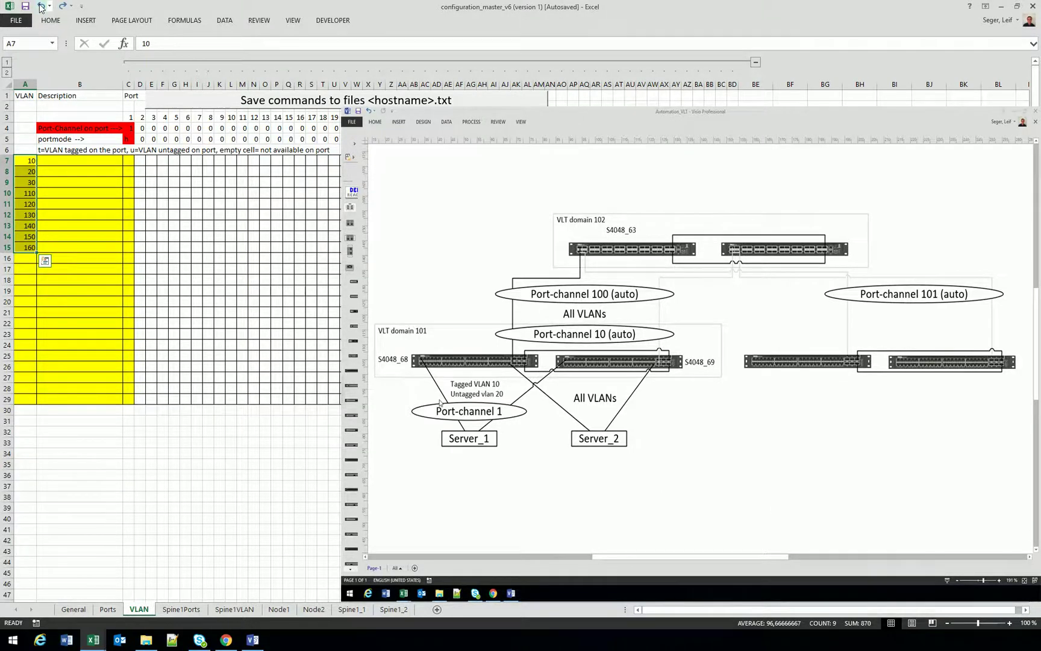
pyautogui.click(41, 6)
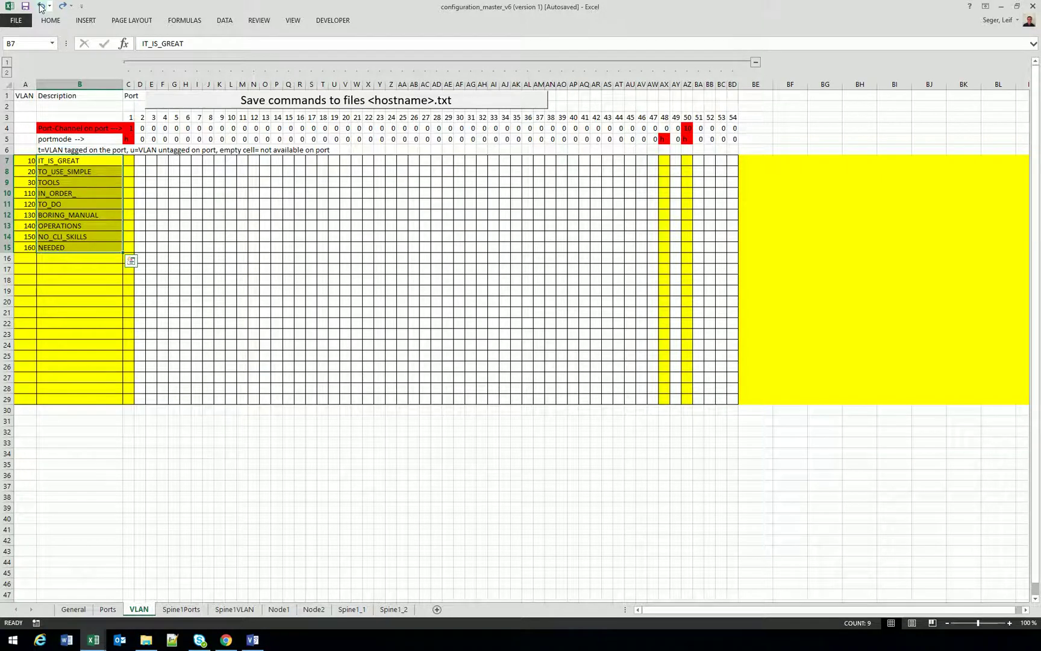
# Restore port 1's t/u entries and tag all nine VLANs on ports 48 and 50.
pyautogui.click(41, 8)
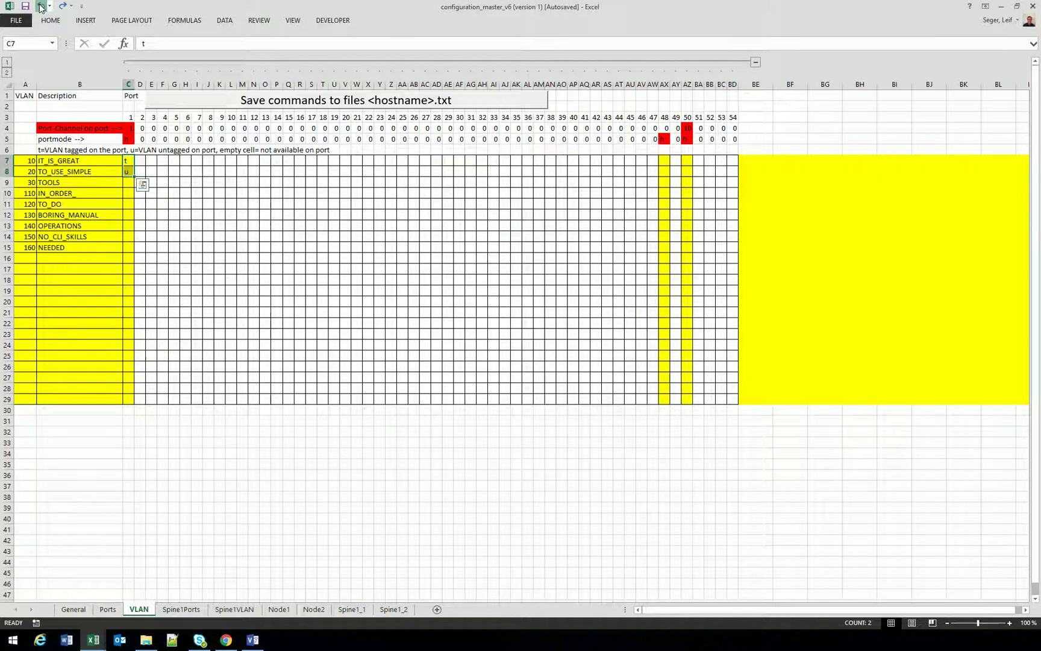
pyautogui.click(40, 7)
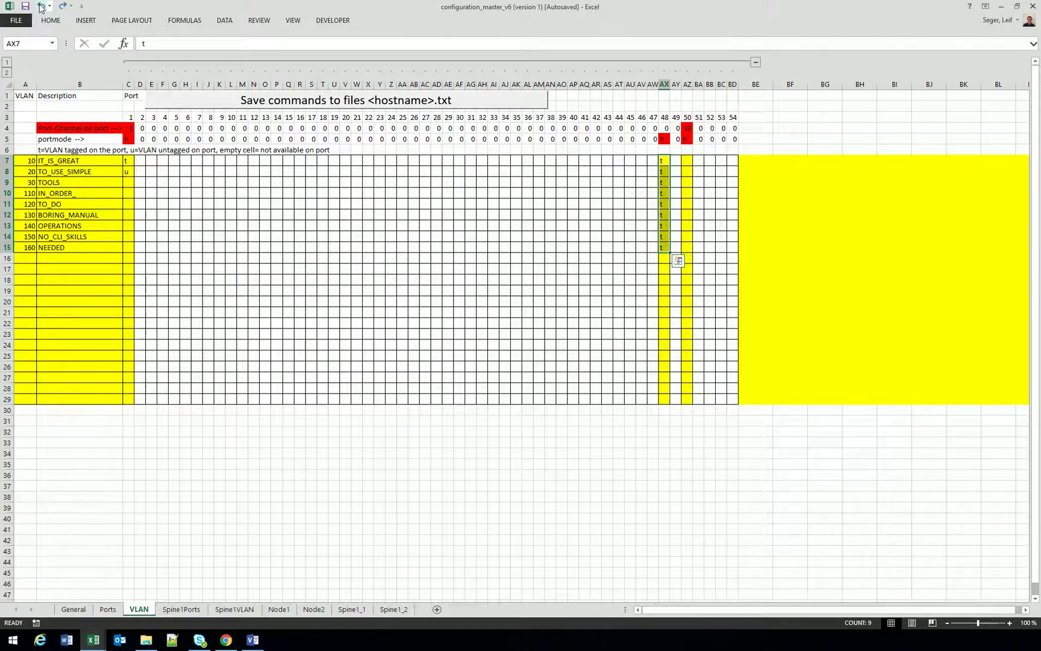
pyautogui.press('Right')
pyautogui.press('Right')
pyautogui.write('t t t t t t t t t')
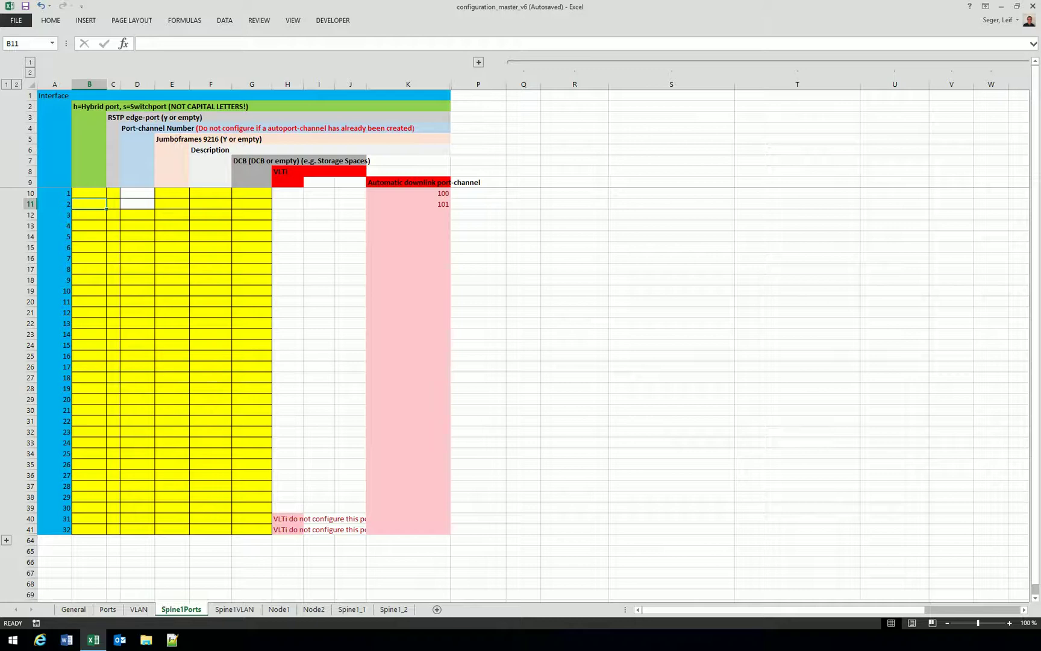
# Enter h in B10 and B11 to make Spine1 ports 1 and 2 hybrid.
pyautogui.click(84, 192)
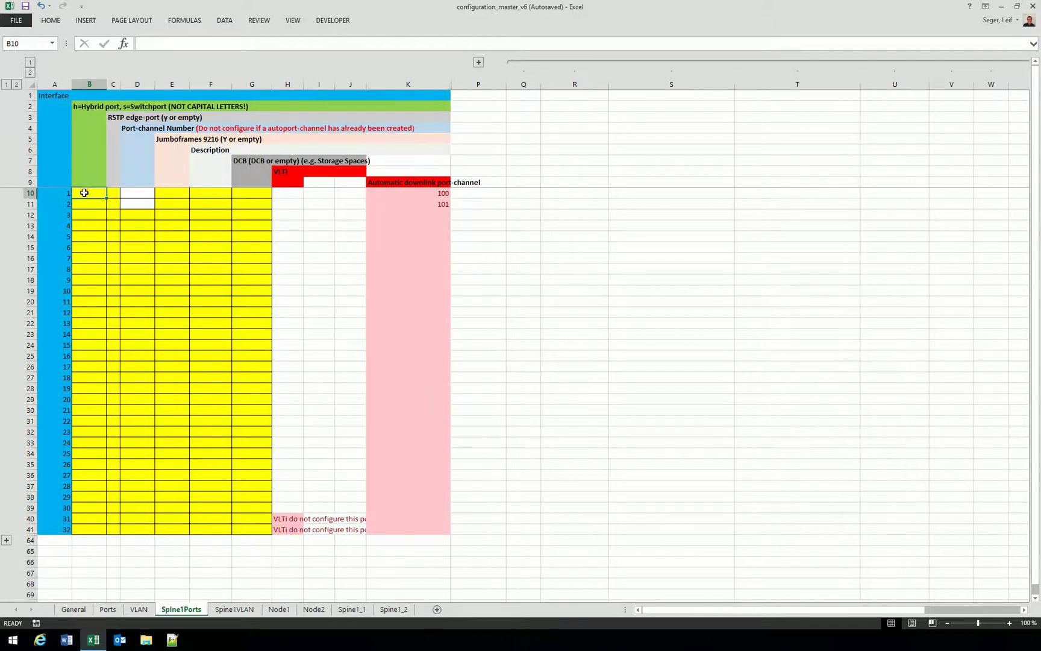
pyautogui.write('h')
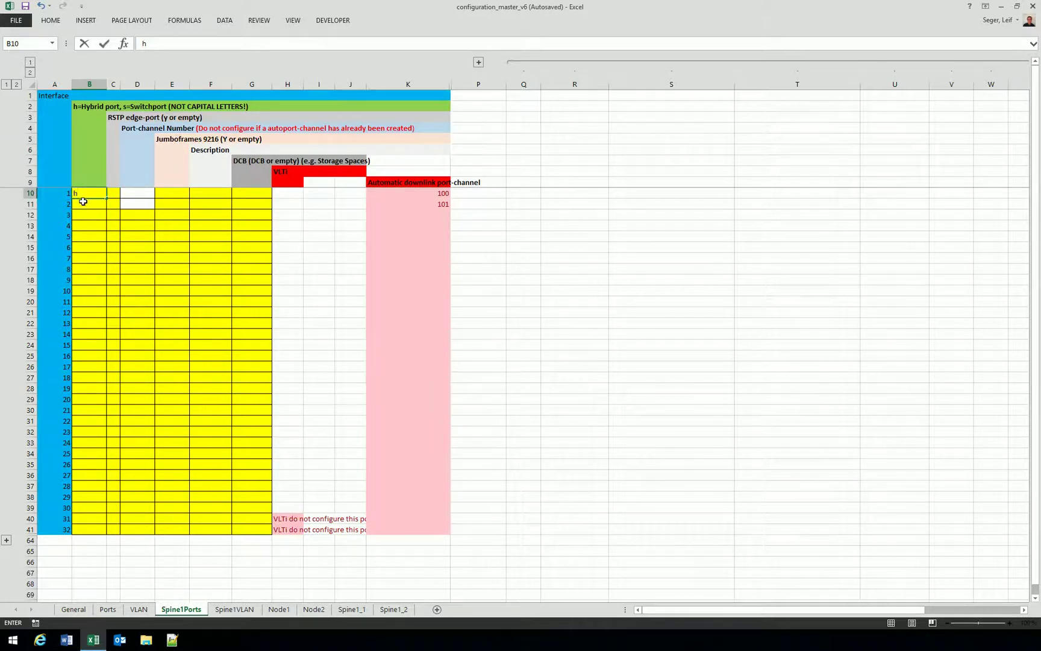
pyautogui.press('Return')
pyautogui.write('h')
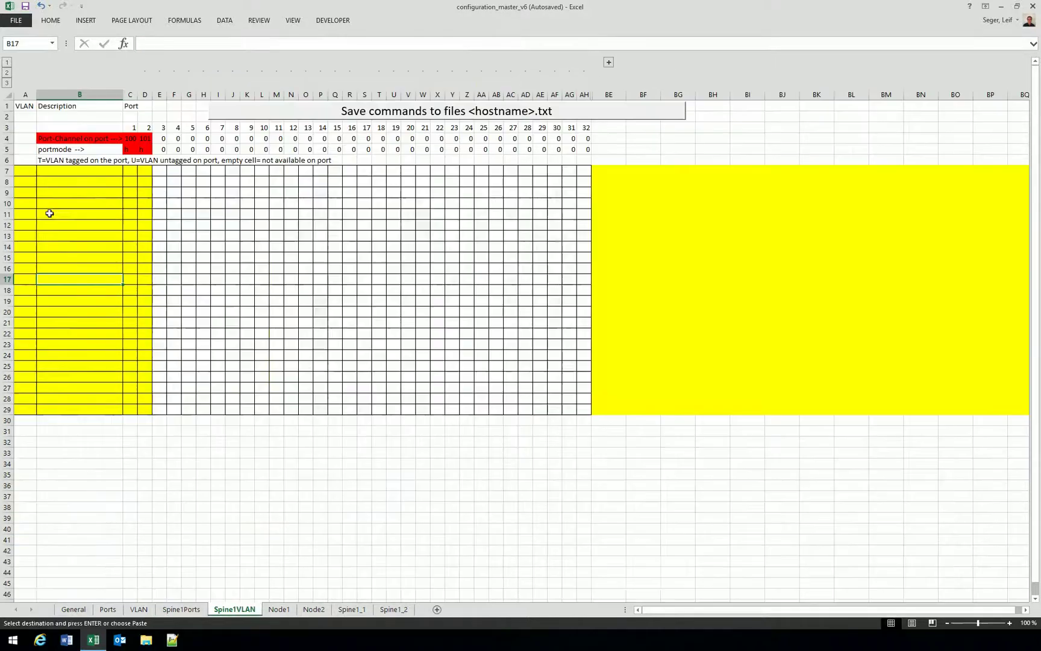
# Paste the VLAN list at A7, tag VLANs 10–160 on ports 1 and 2, and save the commands.
pyautogui.click(24, 172)
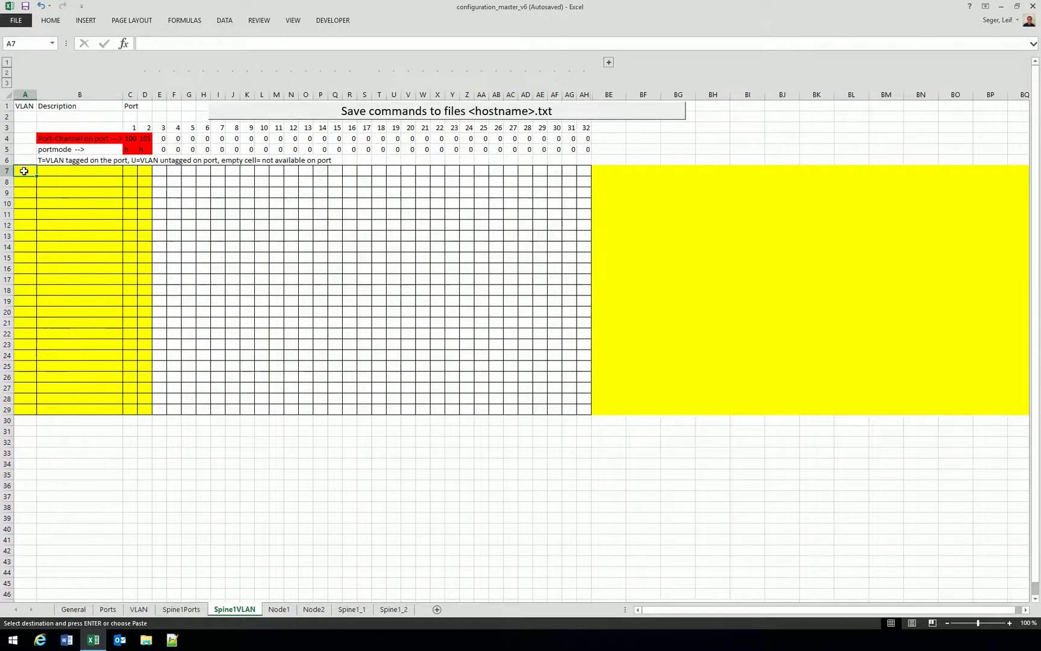
pyautogui.write('10\tIT_IS_GREAT 20\tTO_USE_SIMPLE 30\tTOOLS 110\tIN_ORDER_ 120\tTO_DO 130\tBORING_MANUAL 140\tOPERATIONS 150\tNO_CLI_SKILLS 160\tNEEDED')
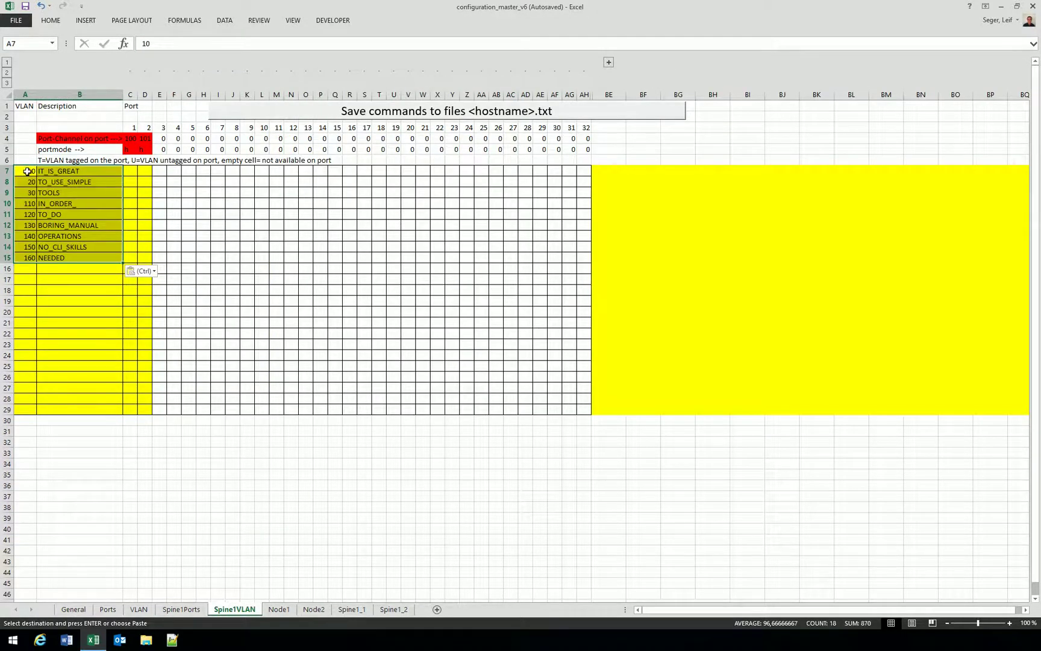
pyautogui.click(129, 172)
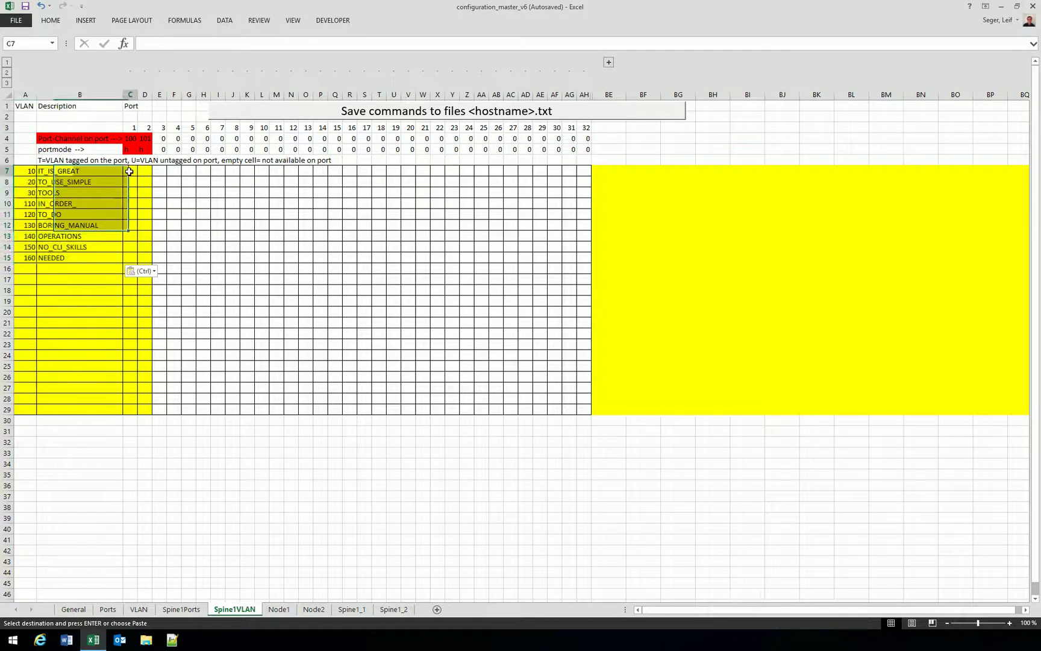
pyautogui.write('t')
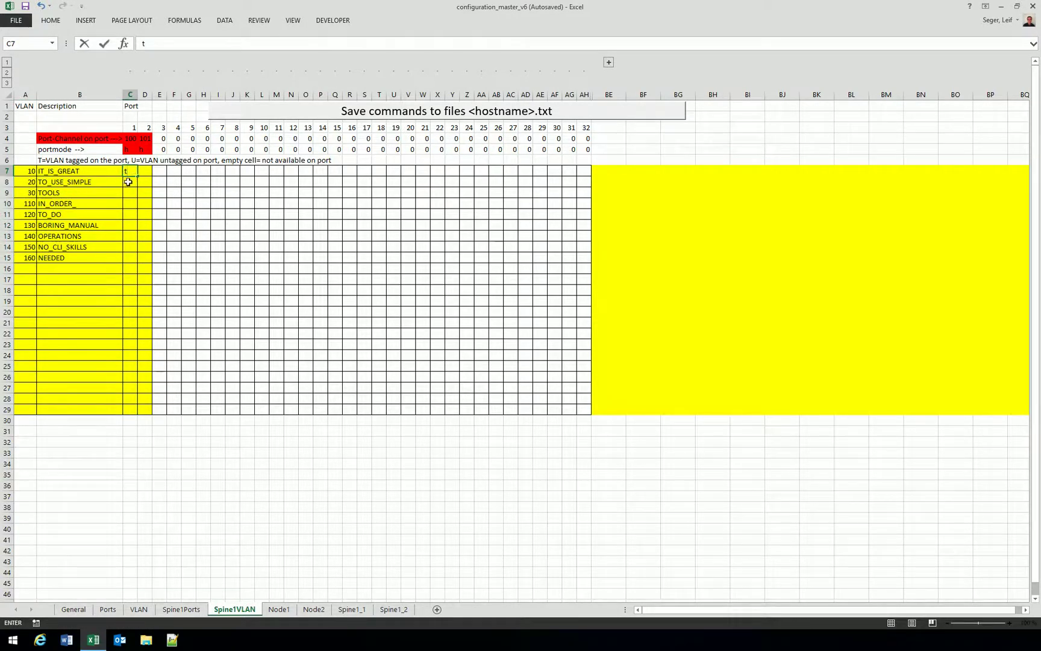
pyautogui.moveTo(137, 175); pyautogui.dragTo(148, 263)
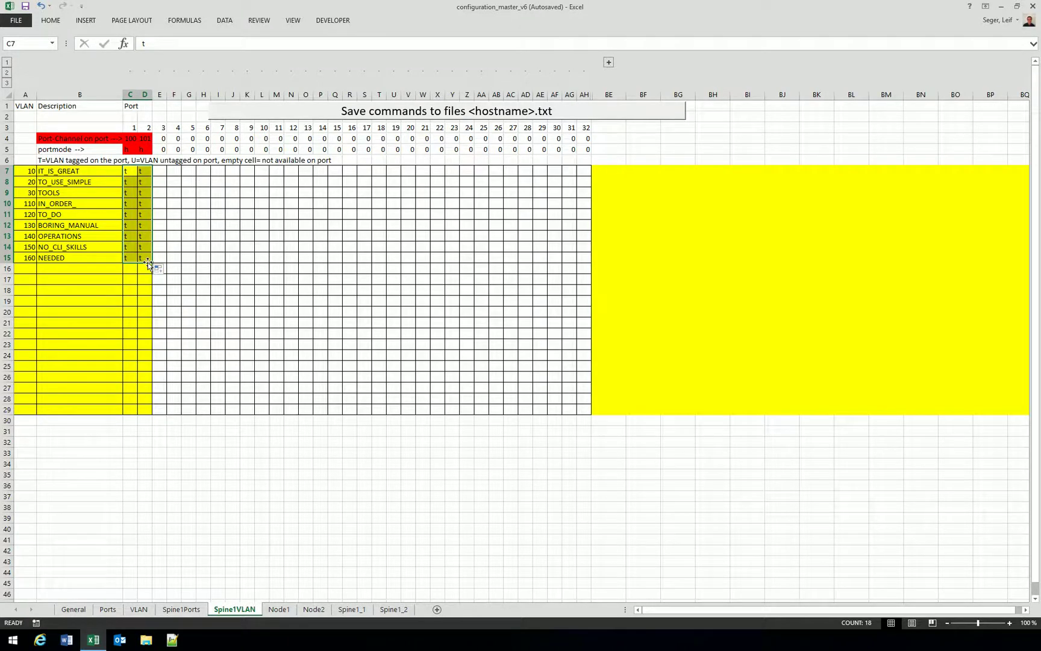
pyautogui.click(323, 115)
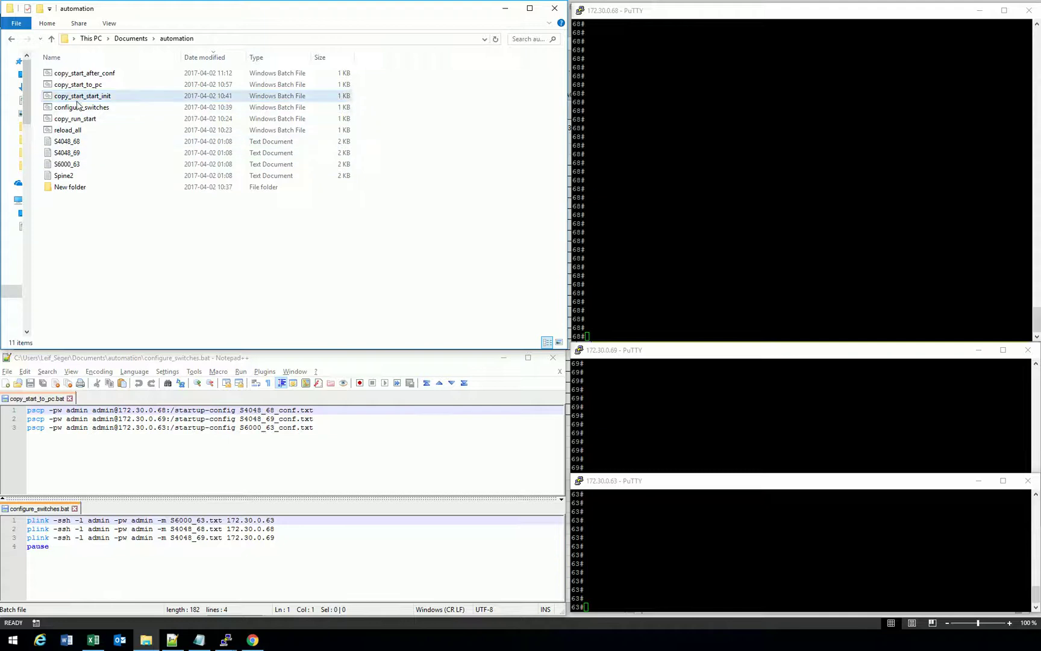
# Run copy_start_to_pc to pull startup configs, then run configure_switches.bat to push commands.
pyautogui.click(62, 86)
pyautogui.doubleClick(62, 86)
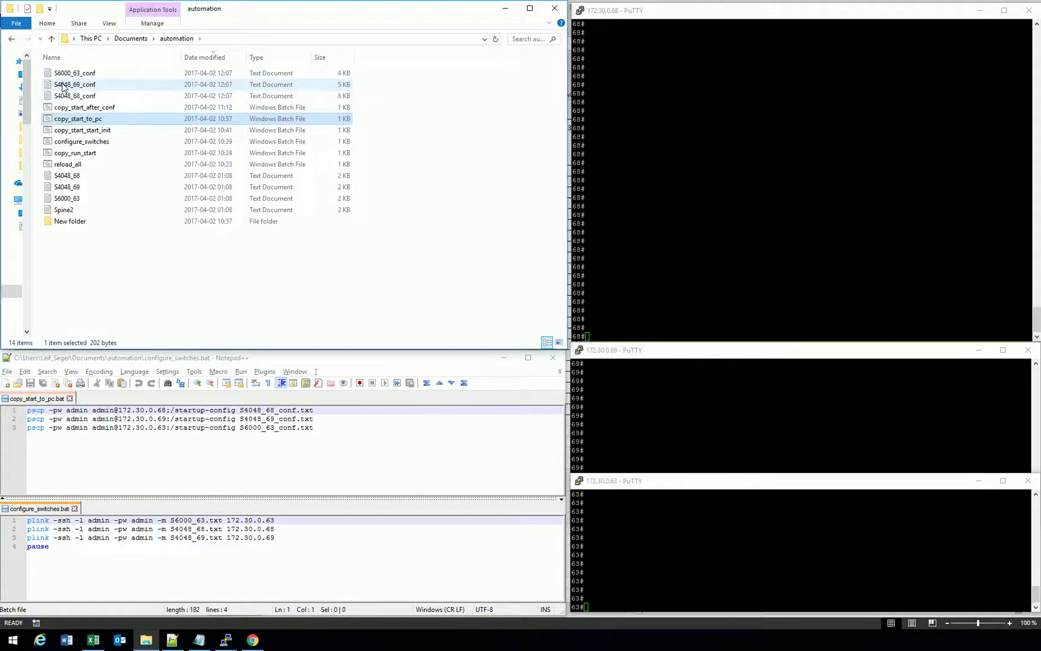
pyautogui.doubleClick(61, 142)
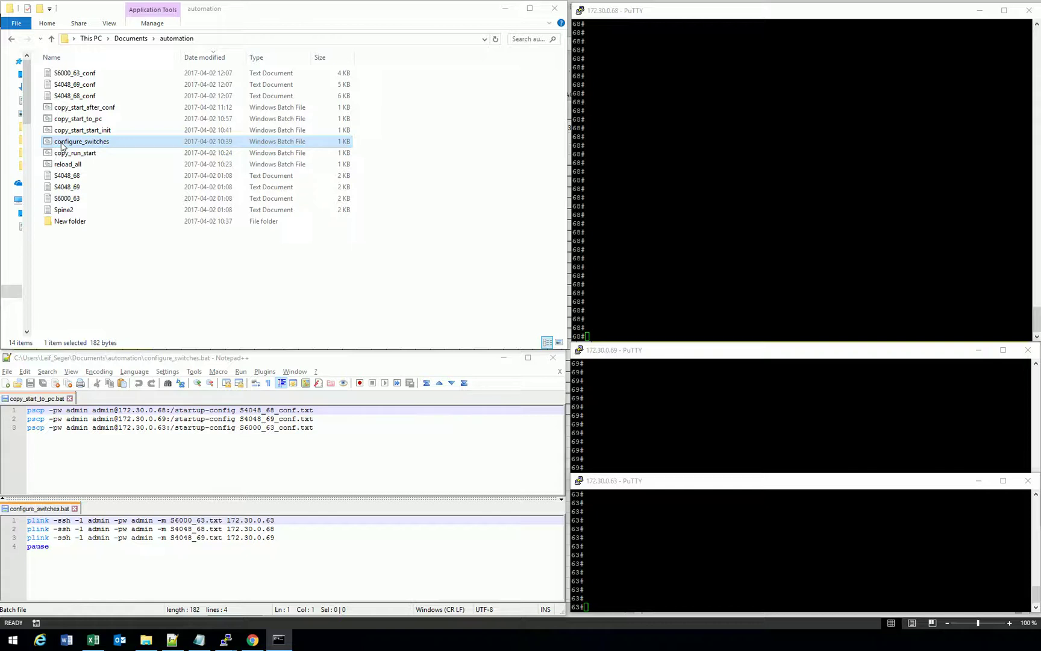
pyautogui.click(345, 284)
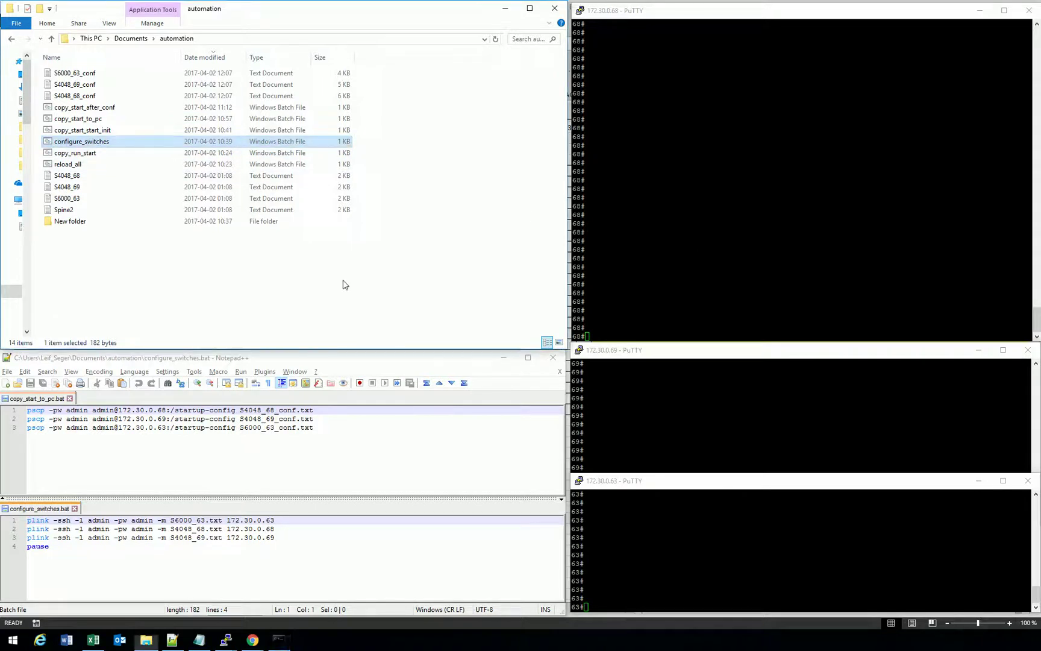
# On switch 172.30.0.68, run 'sh vlt detail' and 'sh vlan' to list VLANs 1–160.
pyautogui.click(683, 300)
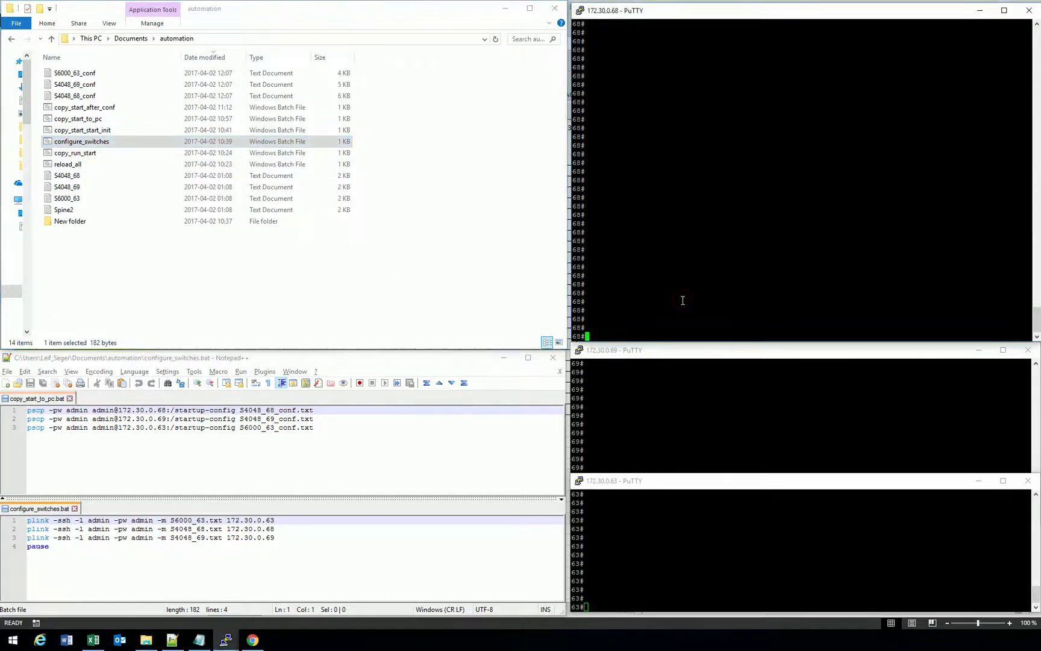
pyautogui.write('sh vlt')
pyautogui.press('Return')
pyautogui.write('sh vlt detail')
pyautogui.press('Return')
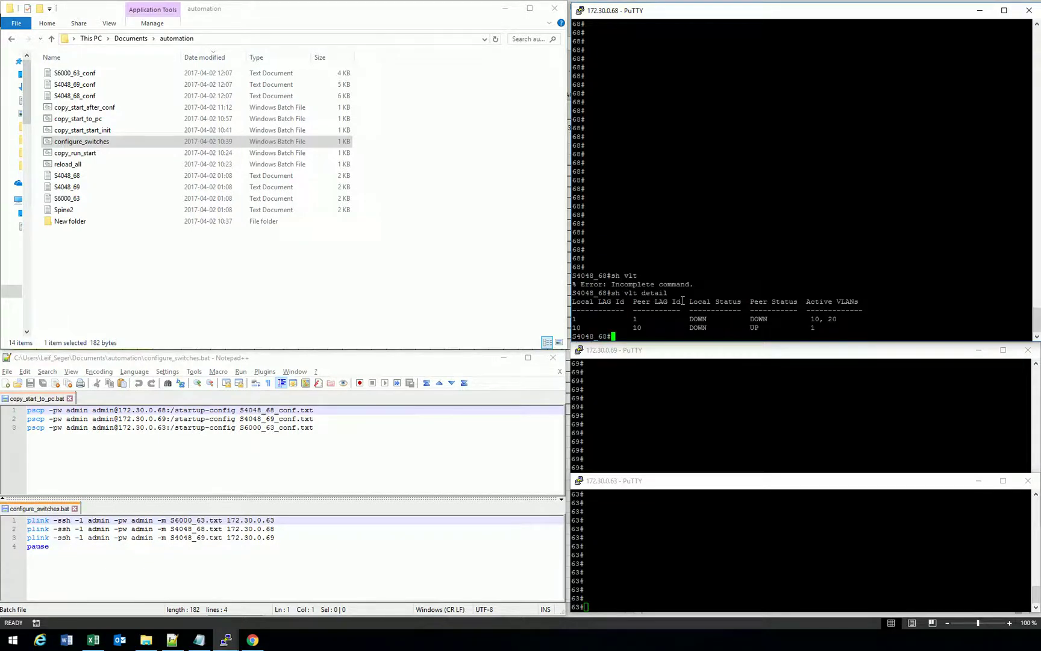
pyautogui.write('sh vlan')
pyautogui.press('Return')
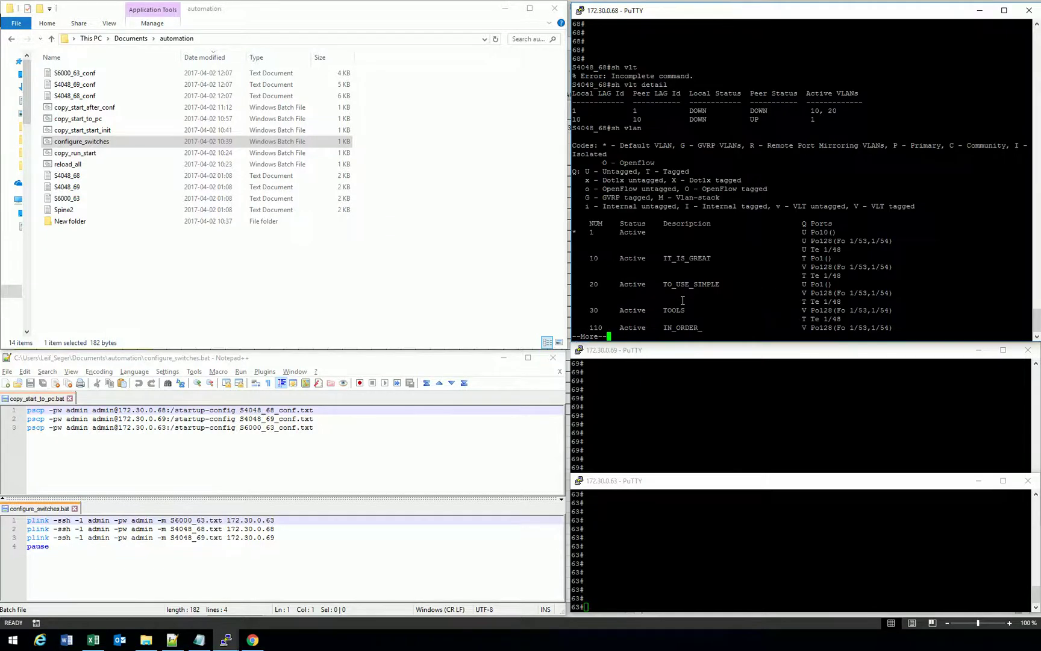
pyautogui.press('space')
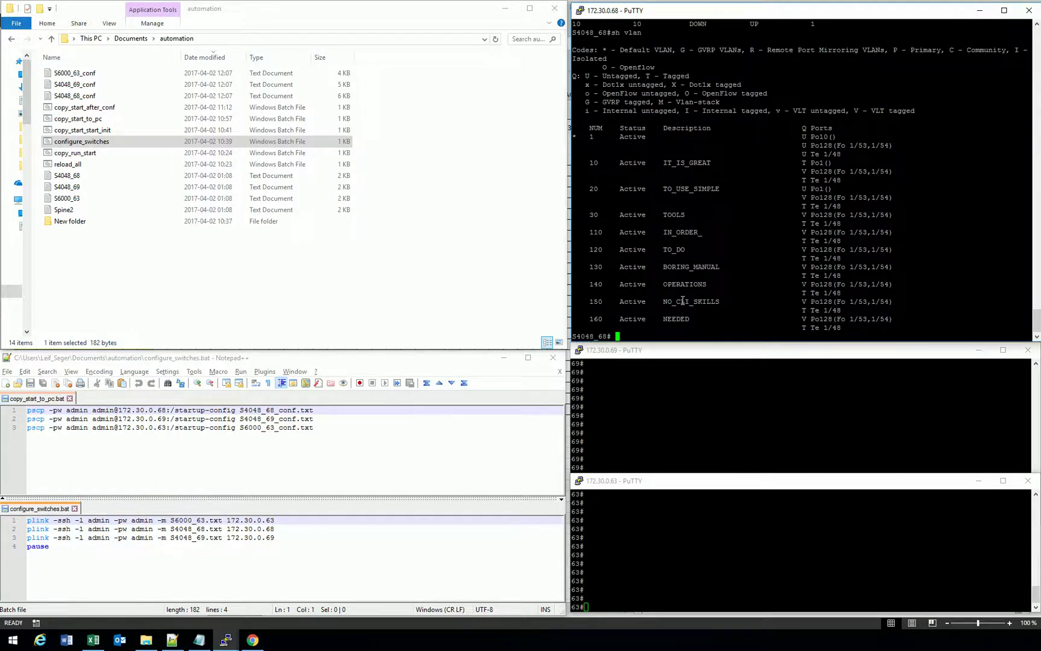
pyautogui.click(667, 414)
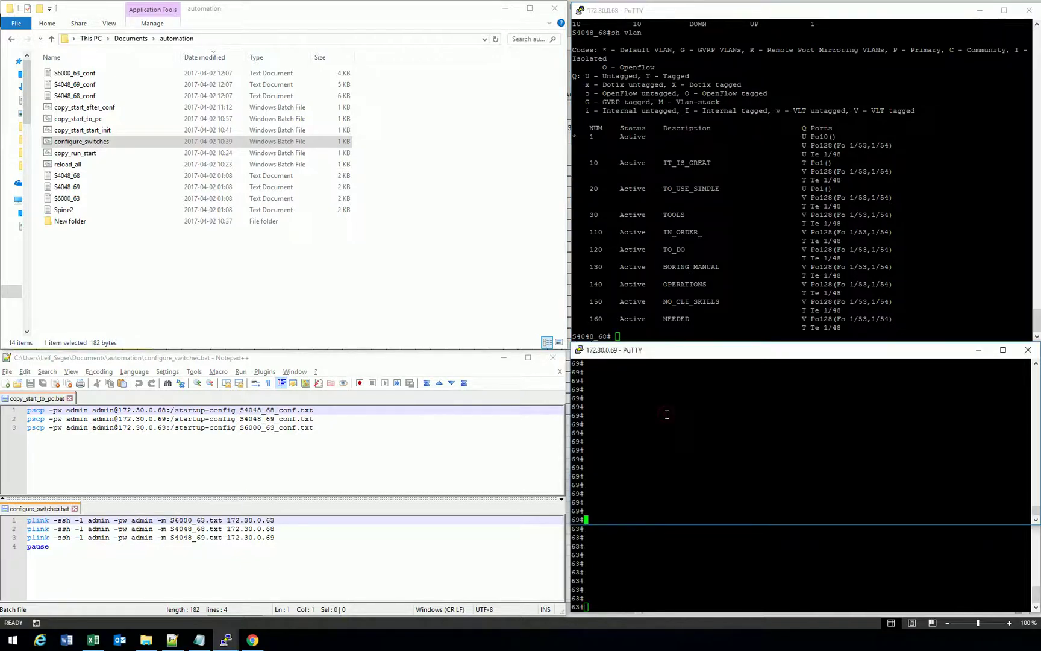
# On switch 172.30.0.69, run 'sh vlt det' and 'sh vlt br' showing it as Secondary.
pyautogui.write('sh vlt det')
pyautogui.press('Return')
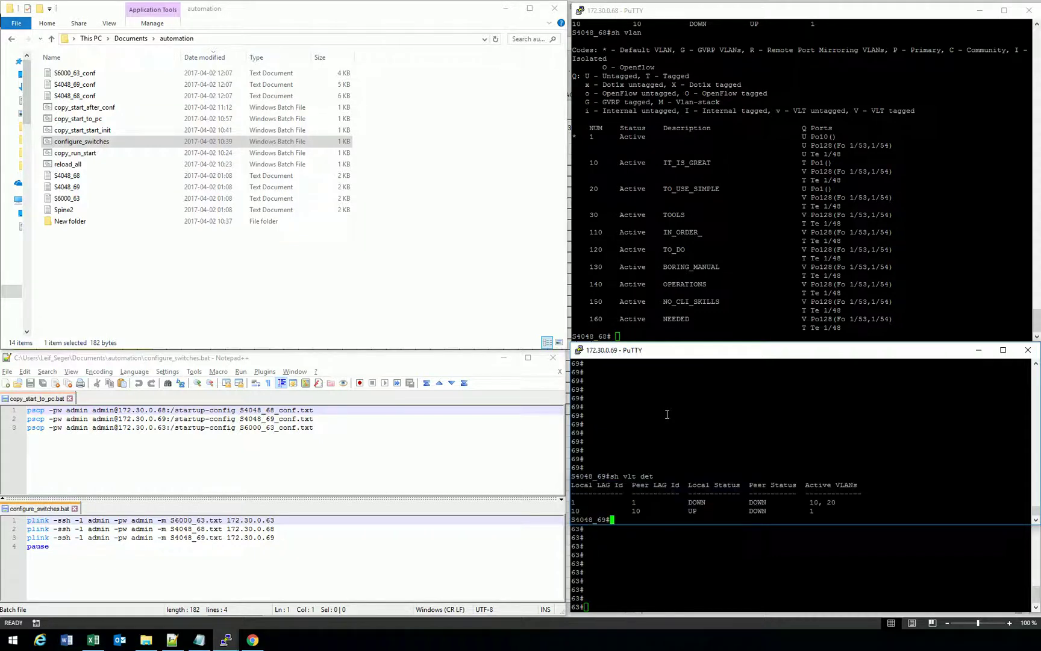
pyautogui.write('sh vlt br')
pyautogui.press('Return')
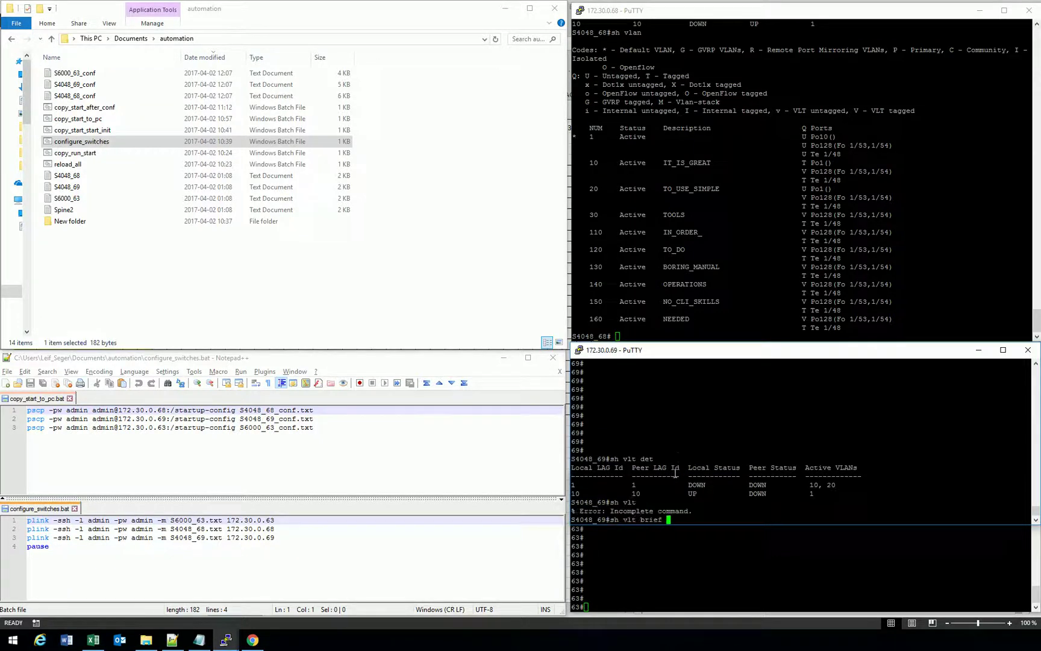
# On switch 172.30.0.68, run 'sh vlt brief' showing it Primary in domain 101.
pyautogui.click(655, 331)
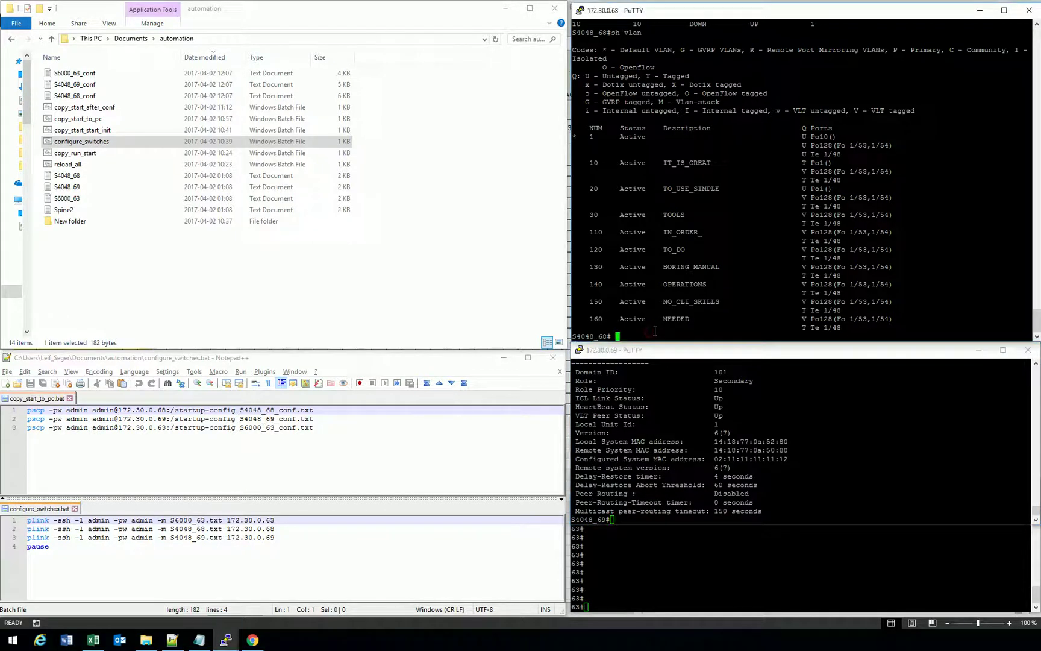
pyautogui.write('sh vlt')
pyautogui.write('brief')
pyautogui.press('Return')
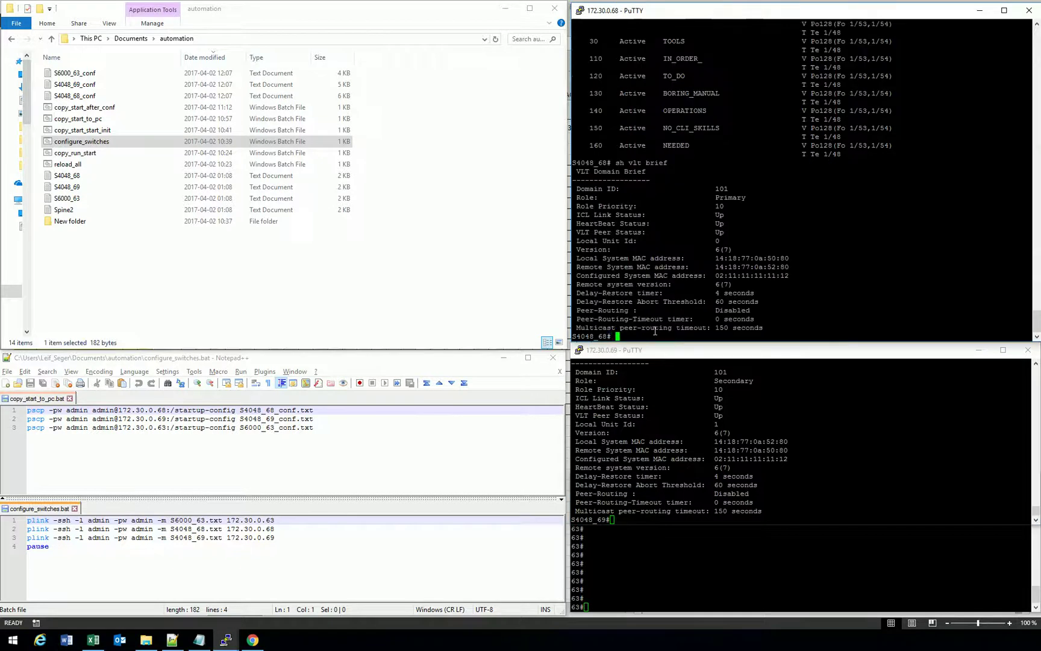
pyautogui.click(676, 578)
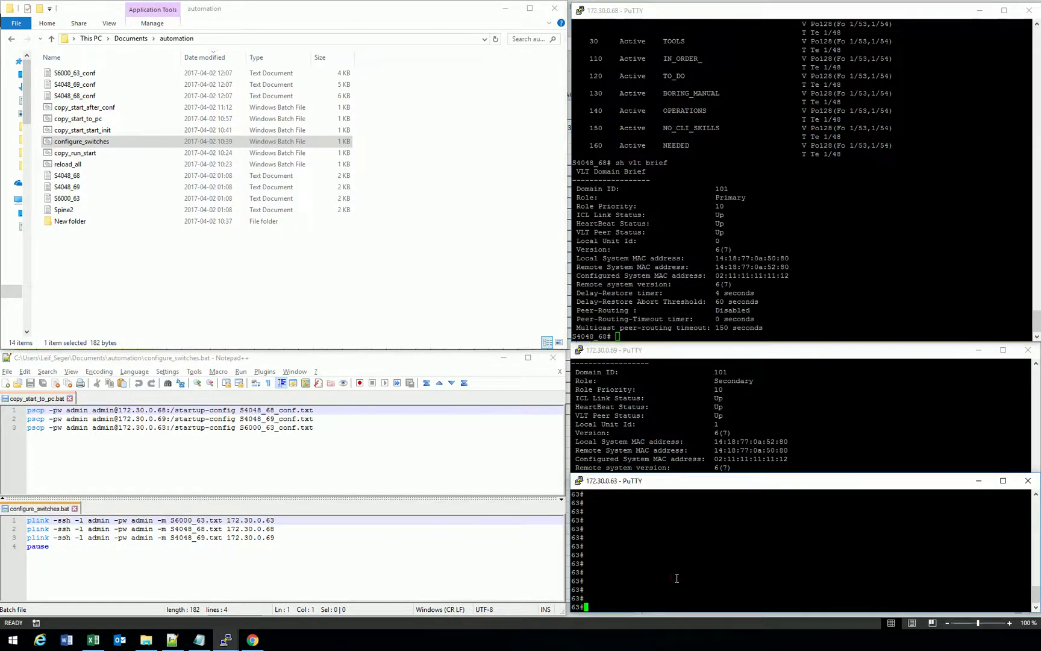
# Run 'sh vlt brief' on S6000_63, showing heartbeat and VLT peer Not Established.
pyautogui.write('sh vlt brief')
pyautogui.press('Return')
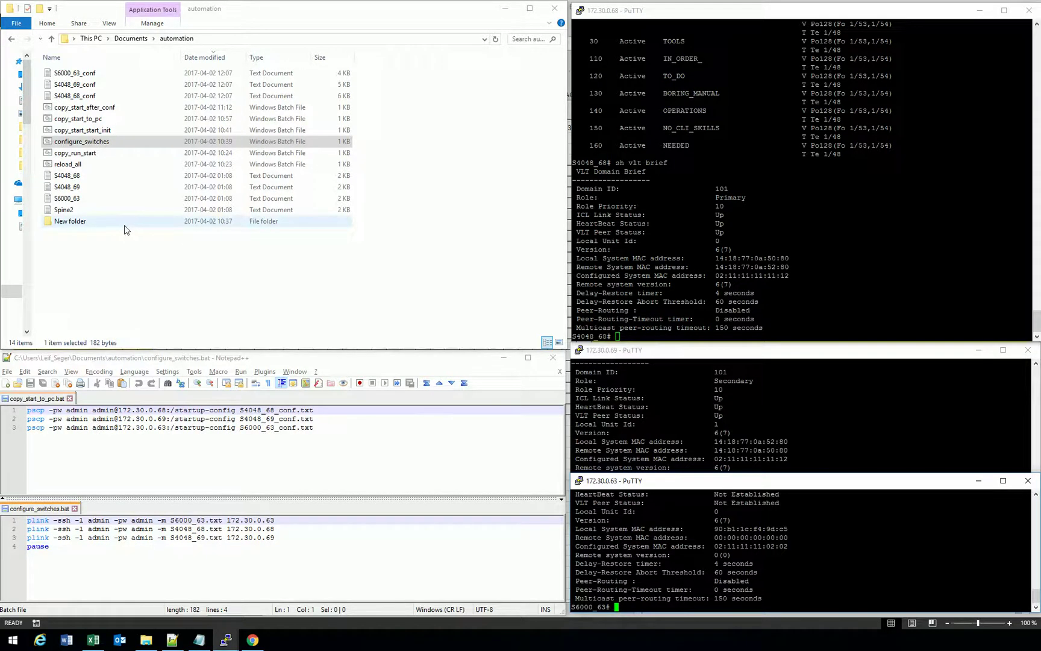
# Run copy_run_start.bat, then copy_start_after_conf.bat to download the three switches' _after configs.
pyautogui.click(61, 155)
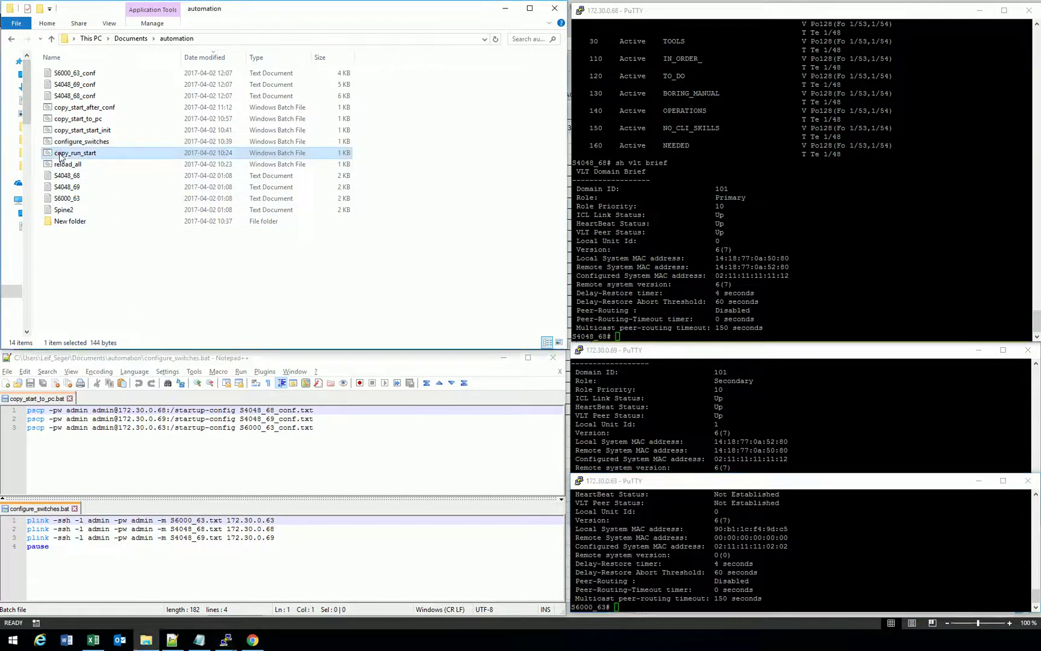
pyautogui.doubleClick(61, 155)
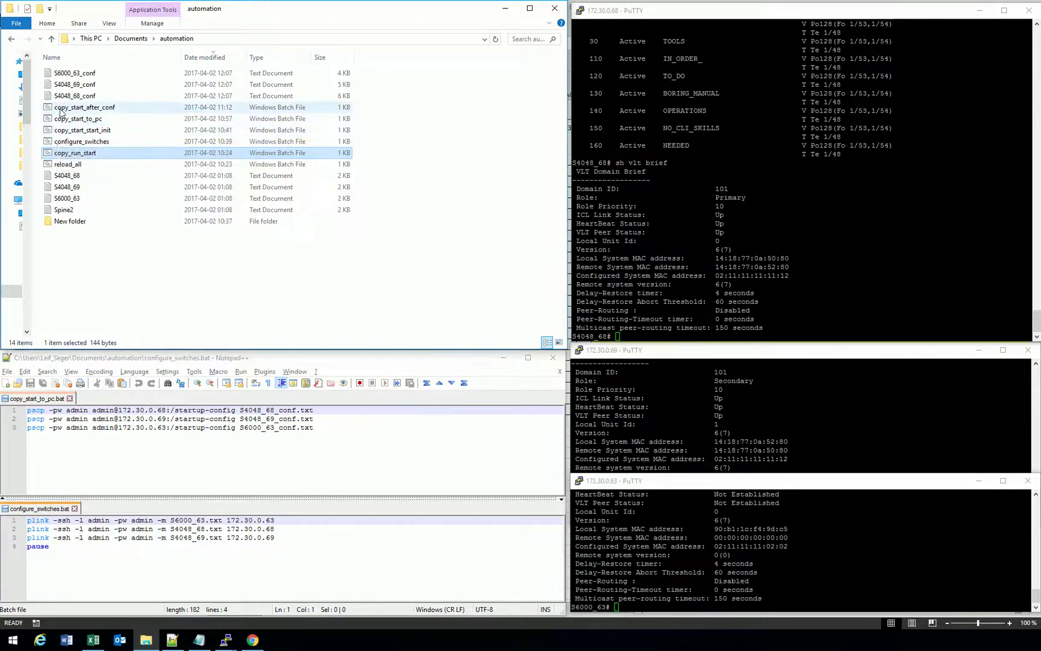
pyautogui.doubleClick(60, 111)
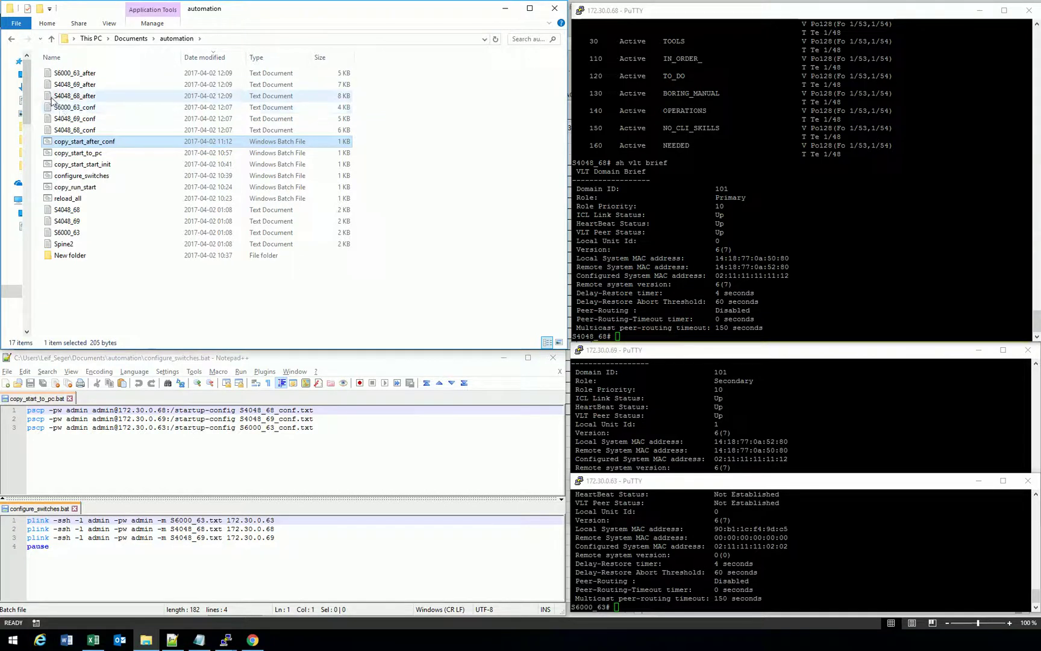
# Compare S4048_68_conf.txt against S4048_68_after.txt and review the added VLT domain 101, port-channel 1/10 and descriptions.
pyautogui.click(47, 96)
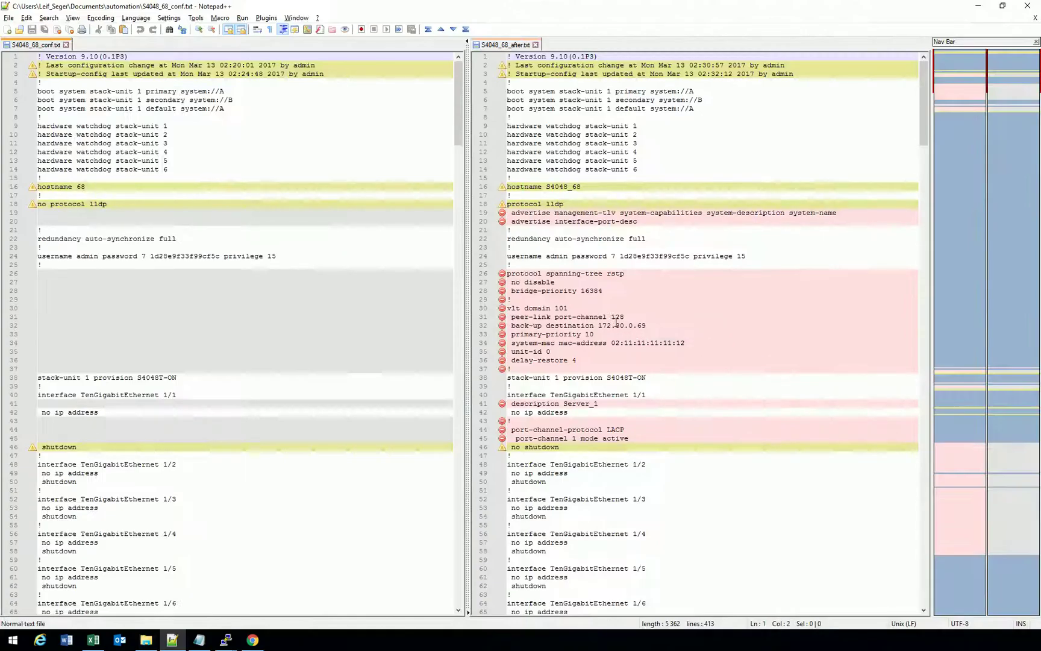
pyautogui.scroll(-7, 322, 281)
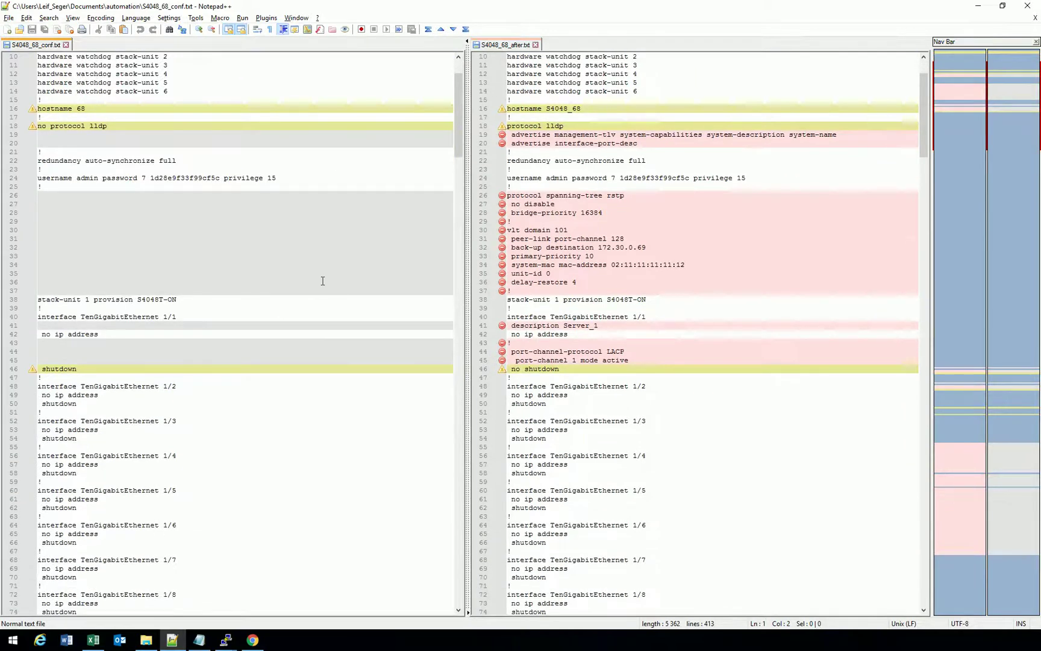
pyautogui.scroll(-5, 322, 281)
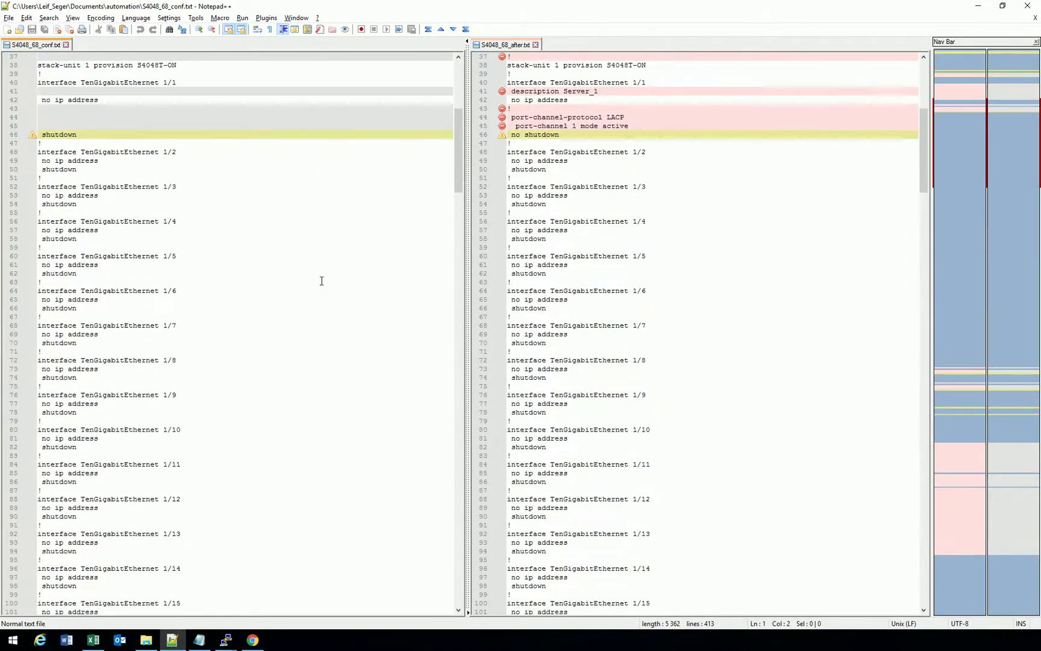
pyautogui.scroll(-10, 322, 281)
pyautogui.scroll(-19, 321, 281)
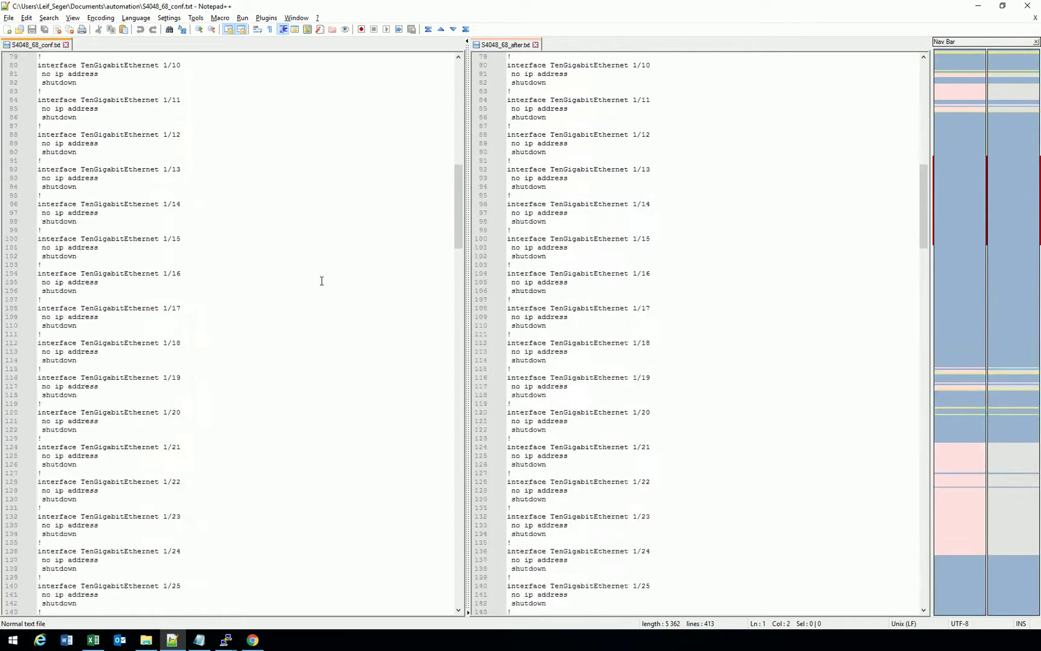
pyautogui.scroll(-20, 322, 281)
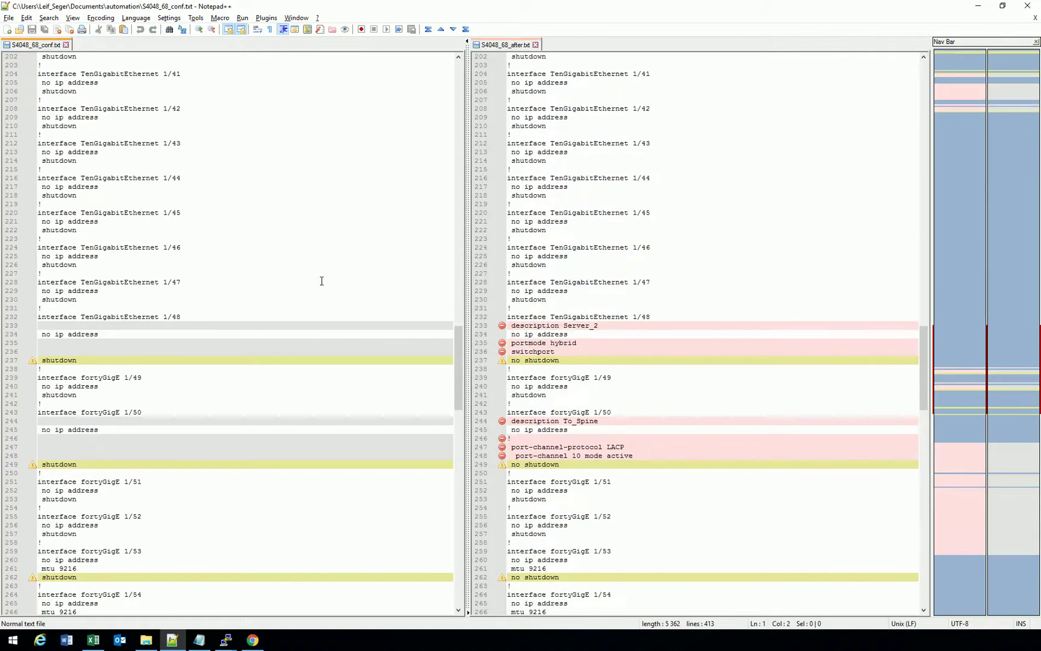
pyautogui.scroll(-3, 322, 281)
pyautogui.scroll(-4, 322, 281)
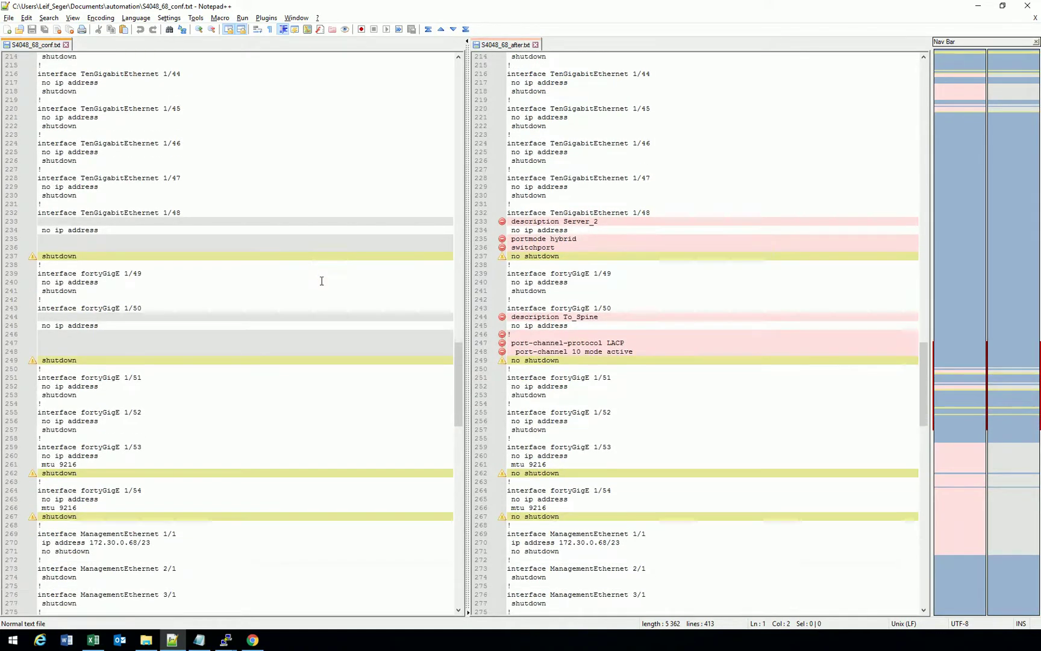
pyautogui.scroll(-8, 322, 280)
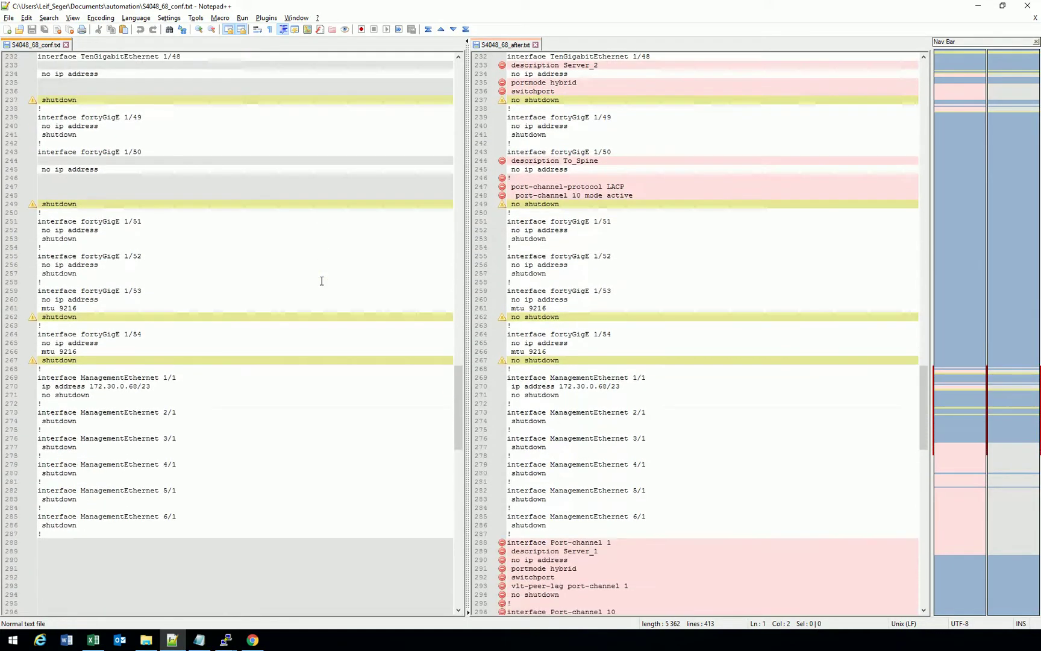